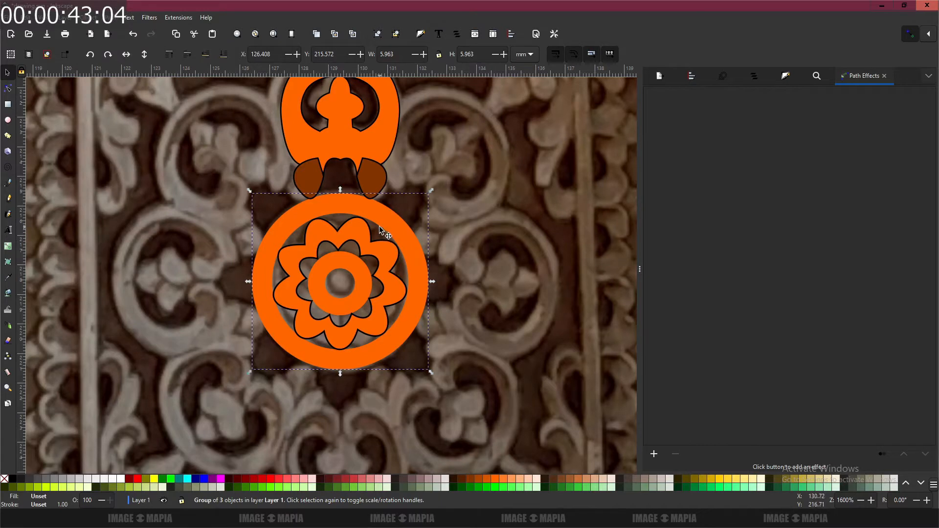
- Nudge the central rosette group slightly right and up to about X 126.424 mm, Y 215.556 mm
click(401, 230)
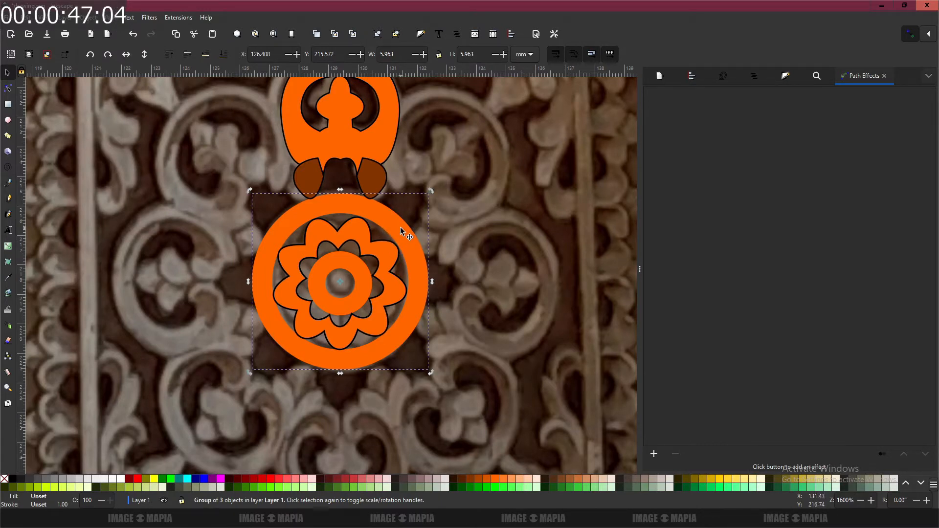
key(alt)
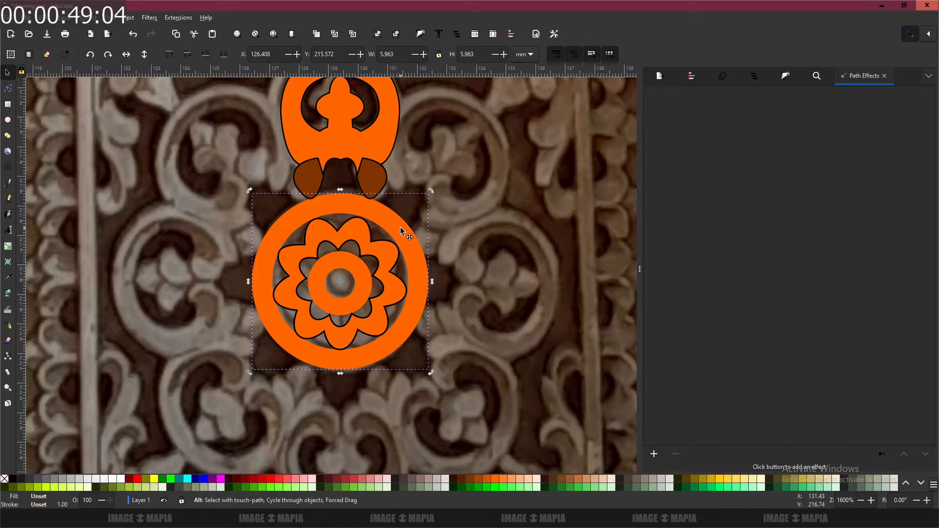
drag(401, 231, 402, 231)
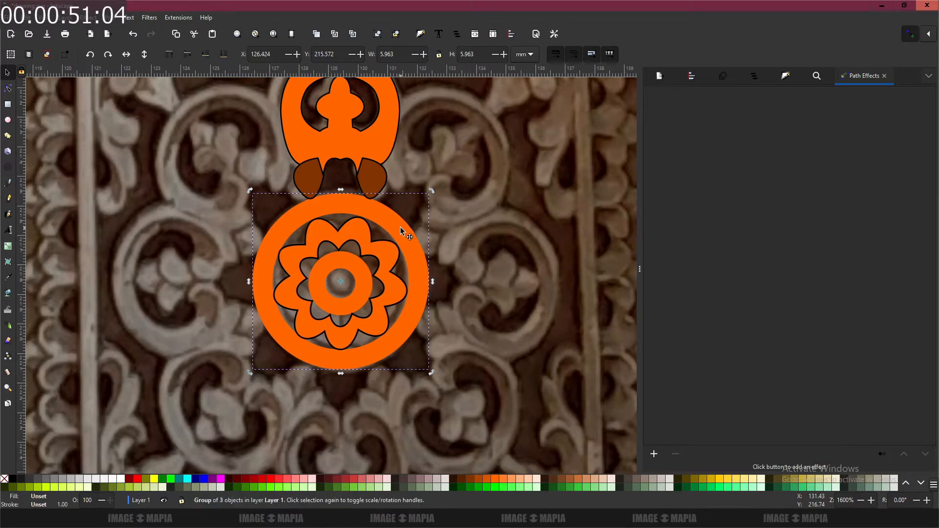
key(alt+Up)
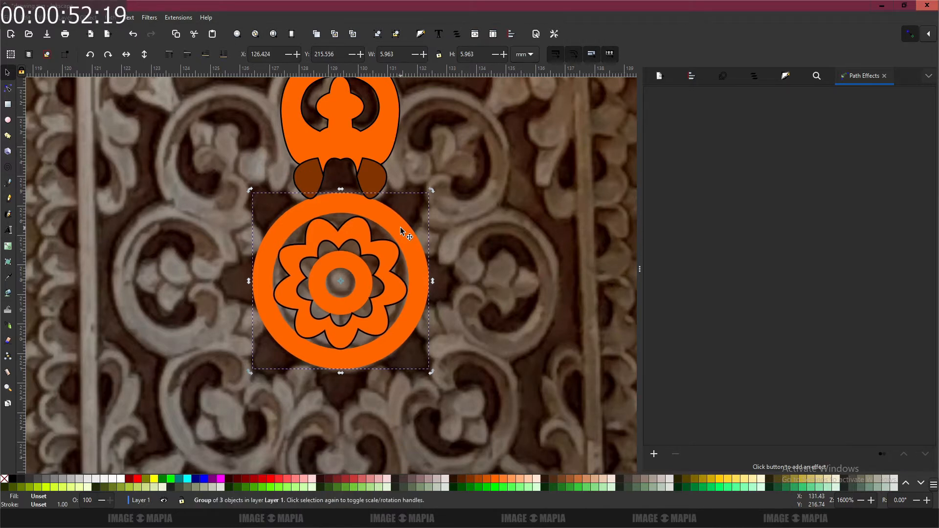
- Select the arch-shaped petal group above the rosette and save the document
click(375, 146)
drag(383, 151, 373, 215)
scroll(383, 239, down, 1)
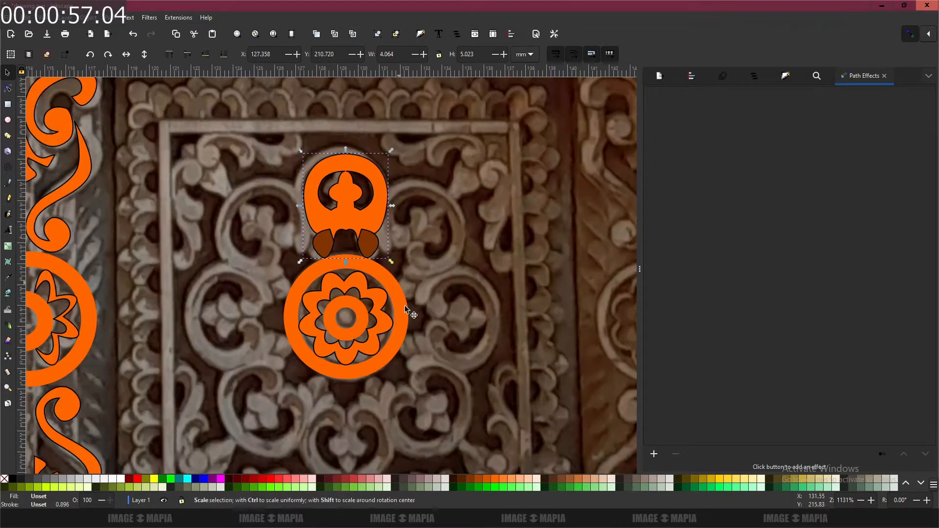
drag(404, 305, 385, 263)
scroll(386, 263, down, 2)
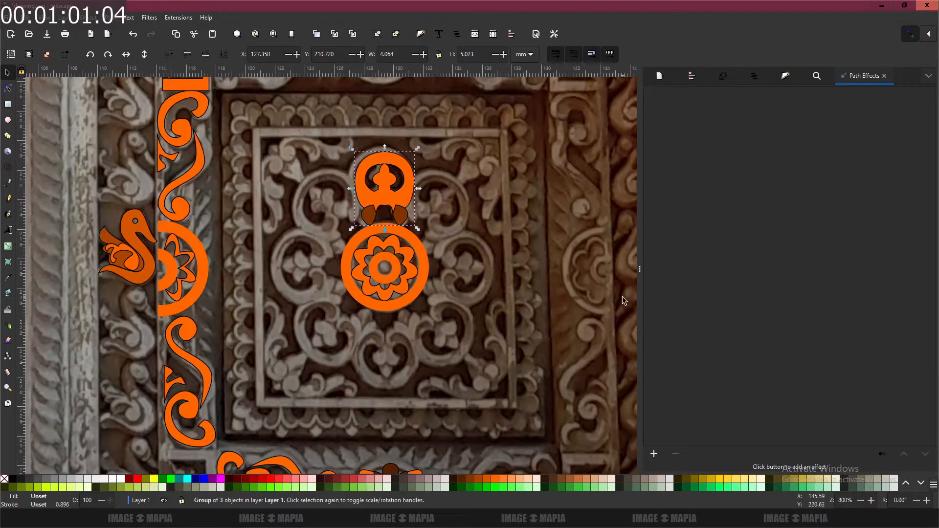
key(ctrl+s)
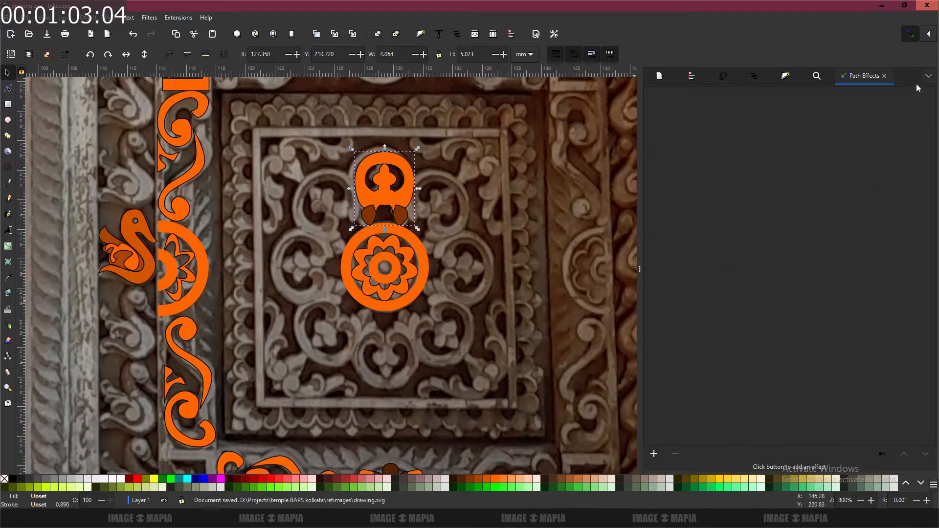
- Close the Path Effects and Find/Replace dialogs, and reopen Path Effects for the selected petal group
click(884, 76)
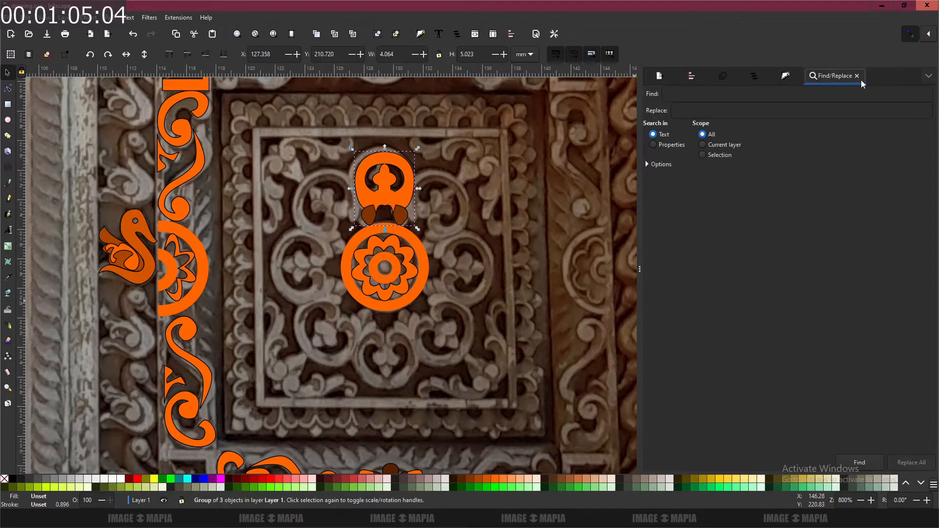
click(857, 76)
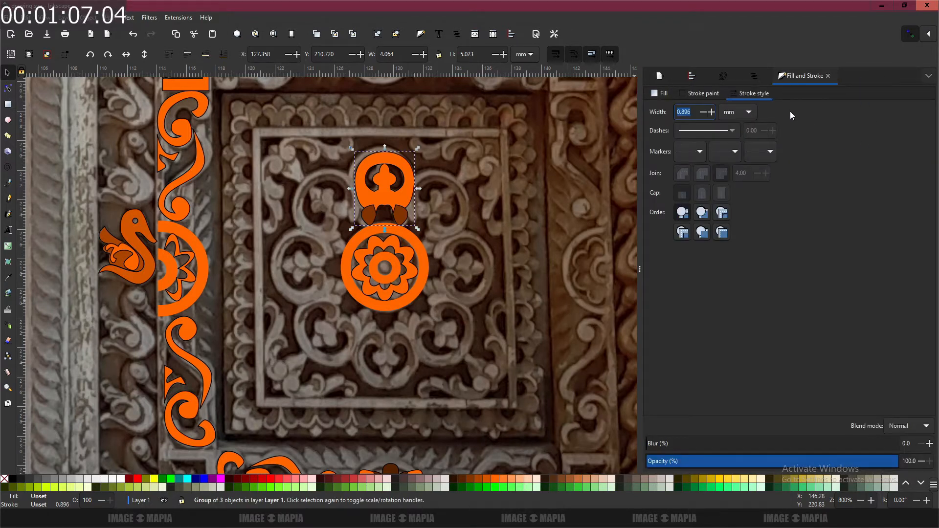
click(928, 76)
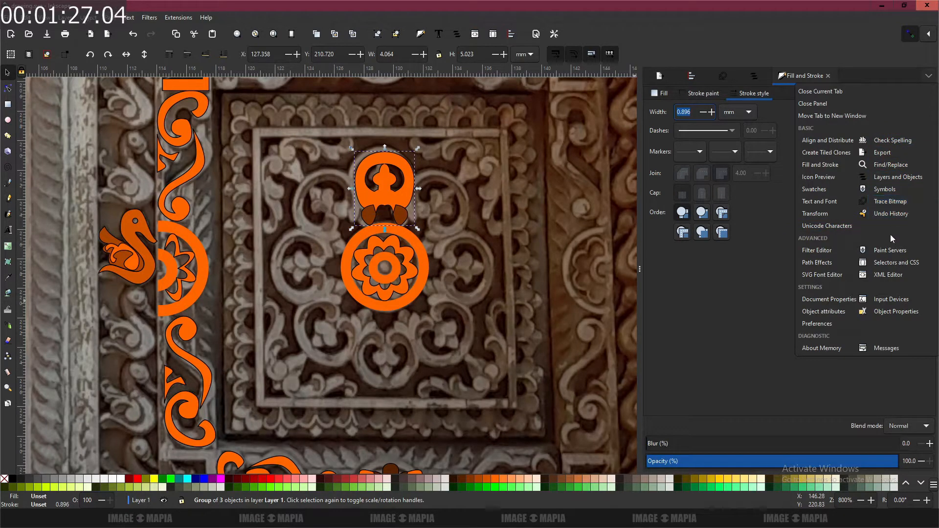
click(828, 264)
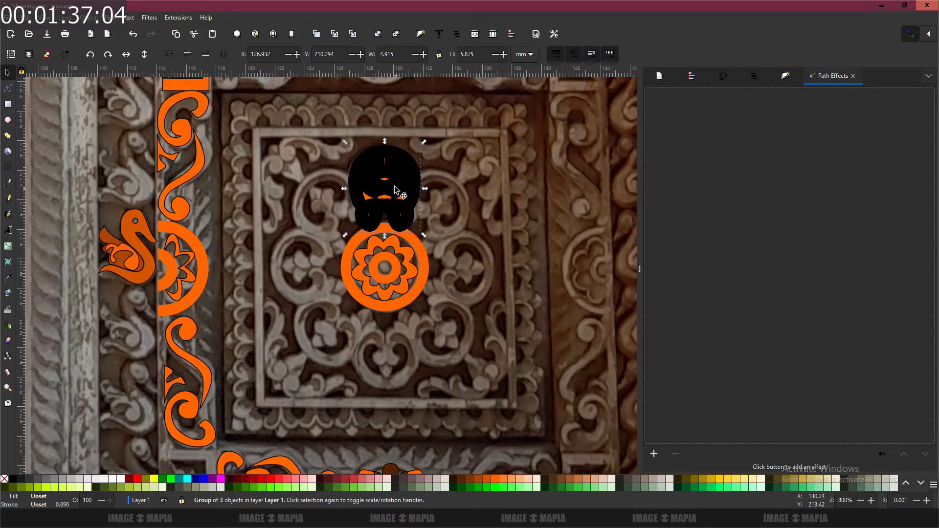
drag(395, 187, 470, 185)
key(ctrl+z)
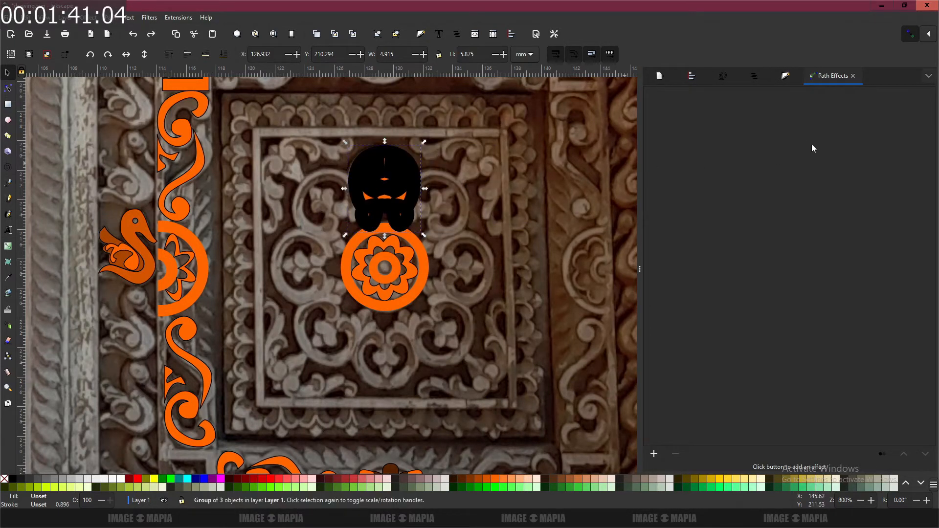
key(ctrl+z)
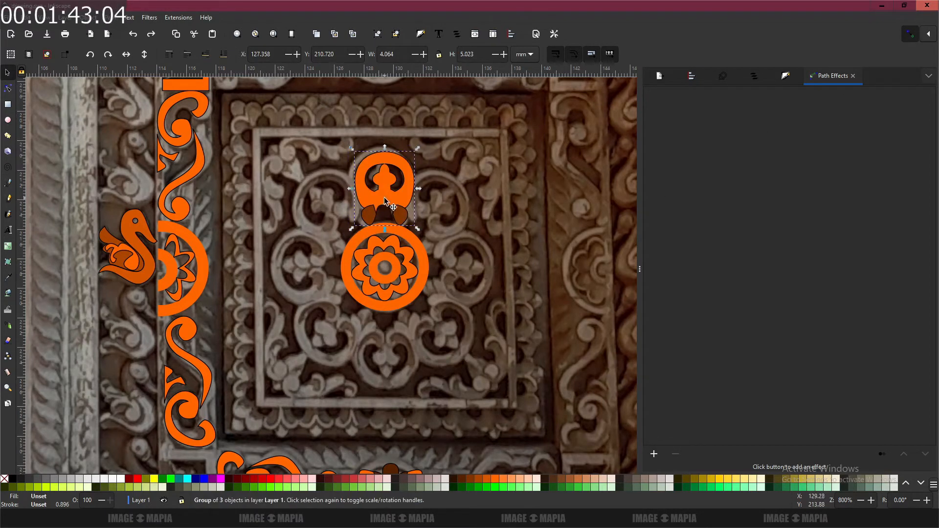
- Reselect the arch-shaped petal group and apply the Rotate copies path effect to it
click(458, 177)
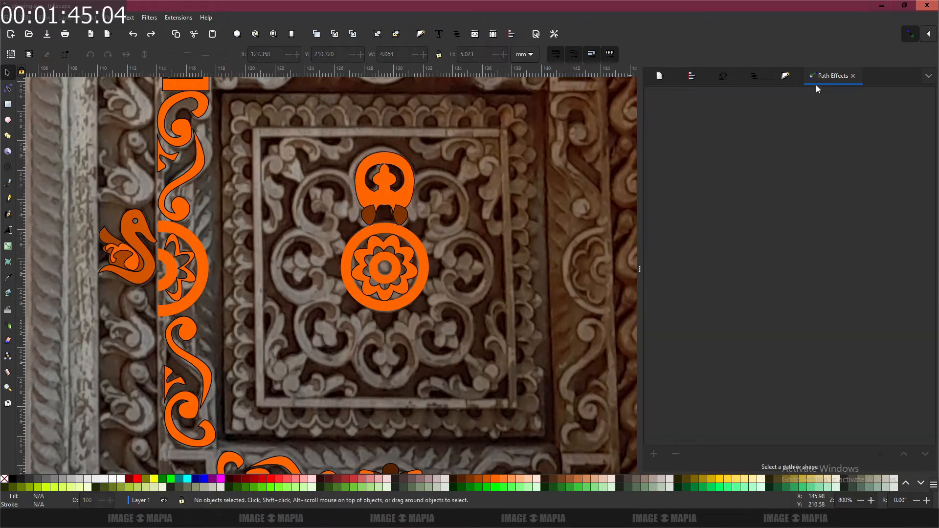
click(406, 176)
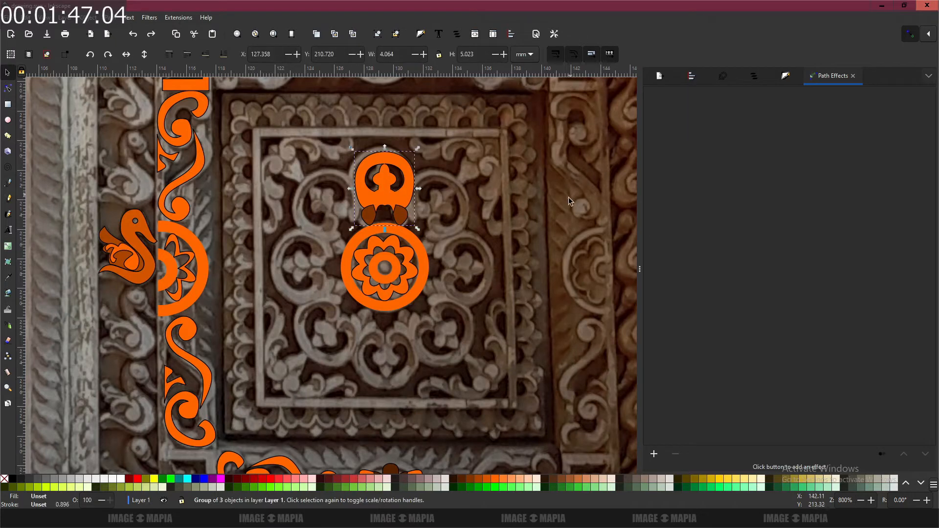
click(654, 454)
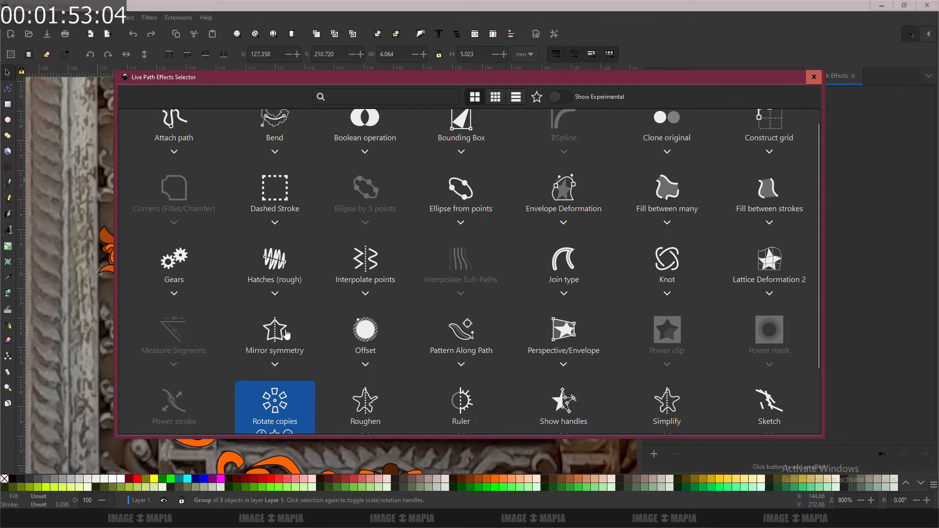
click(268, 394)
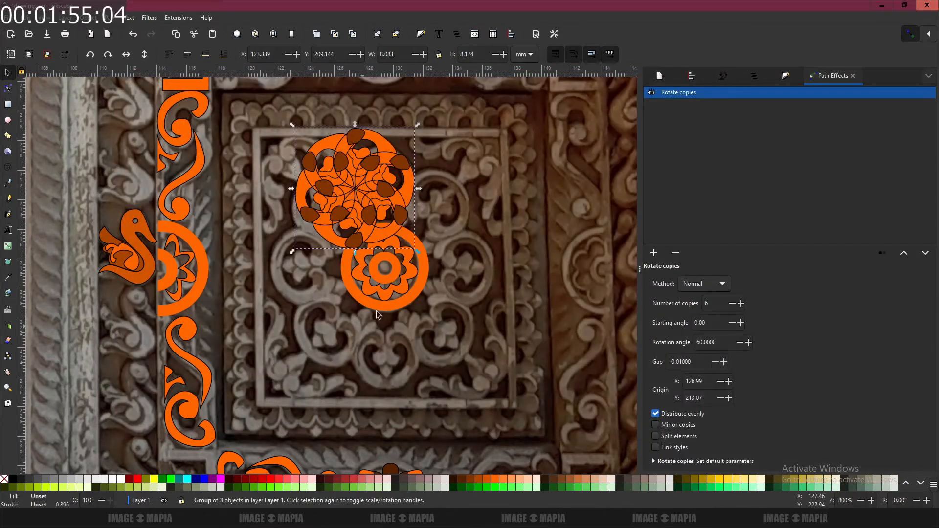
- Set the Rotate copies effect to 8 copies, with the Node tool active for editing its on-canvas handles
click(7, 89)
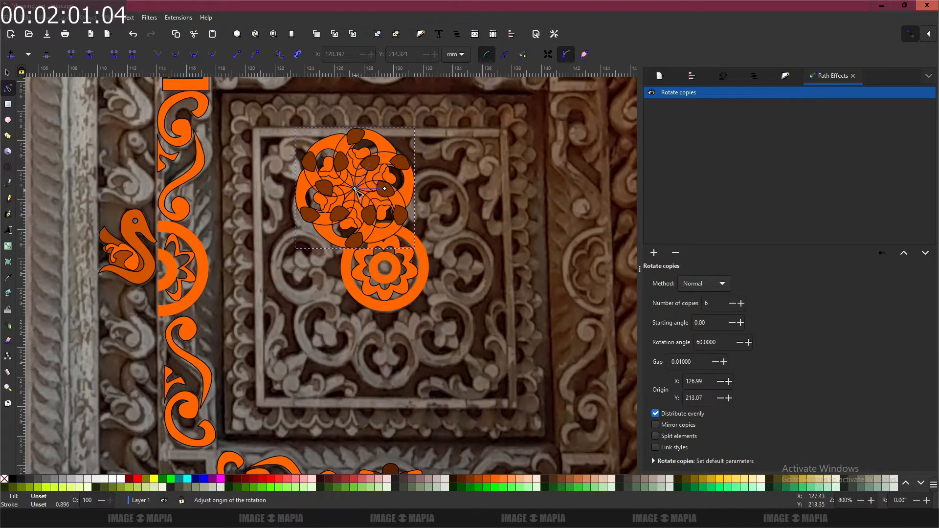
click(741, 304)
click(741, 303)
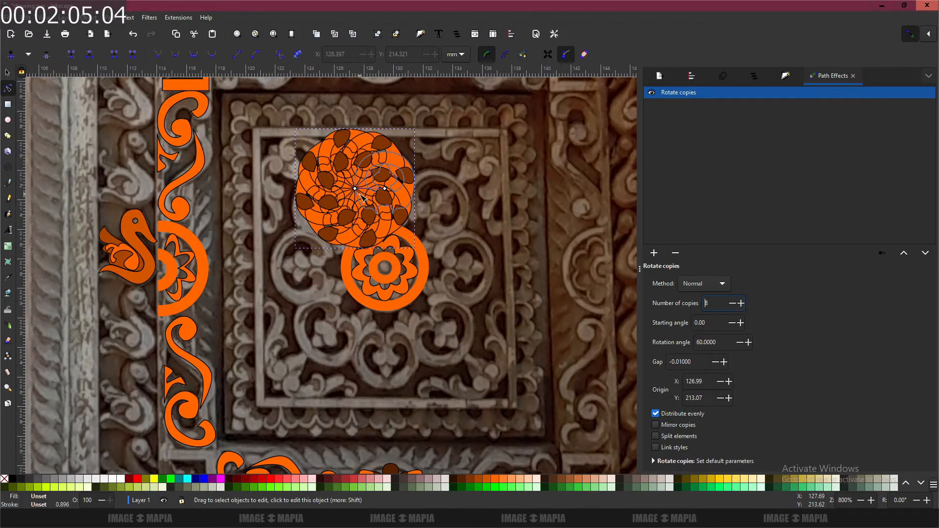
- Move the origin of the rotated copies near the rosette's centre, at about X 129.10, Y 219.46, so the petals surround it
scroll(360, 194, up, 1)
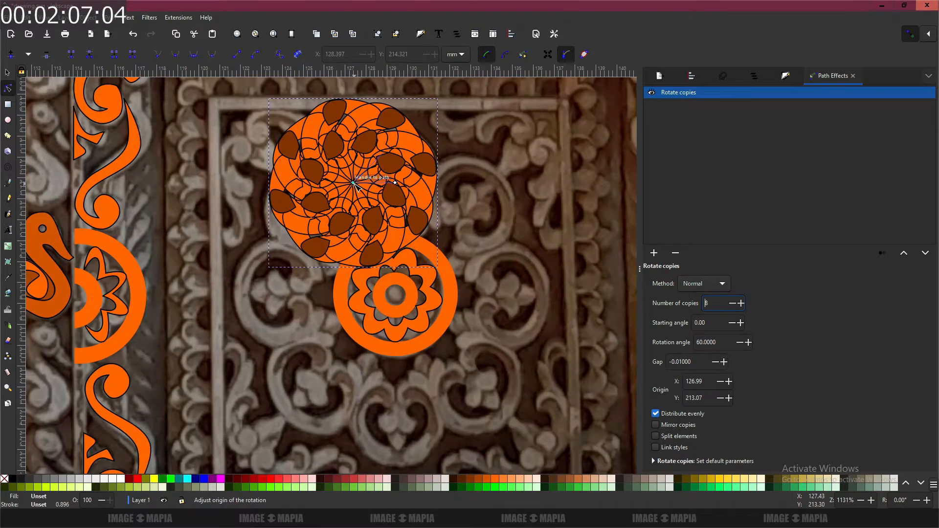
drag(355, 184, 392, 314)
scroll(399, 297, up, 3)
scroll(404, 268, down, 2)
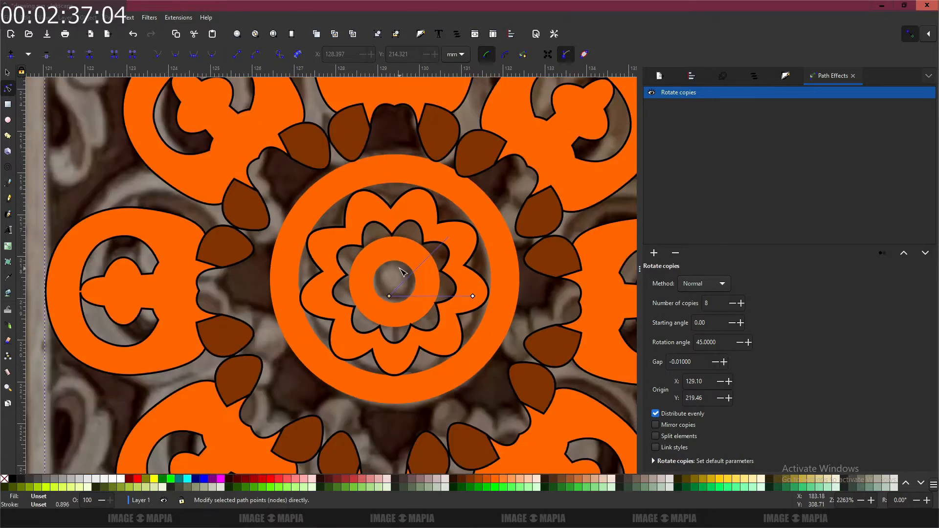
scroll(393, 248, right, 4)
scroll(394, 248, up, 2)
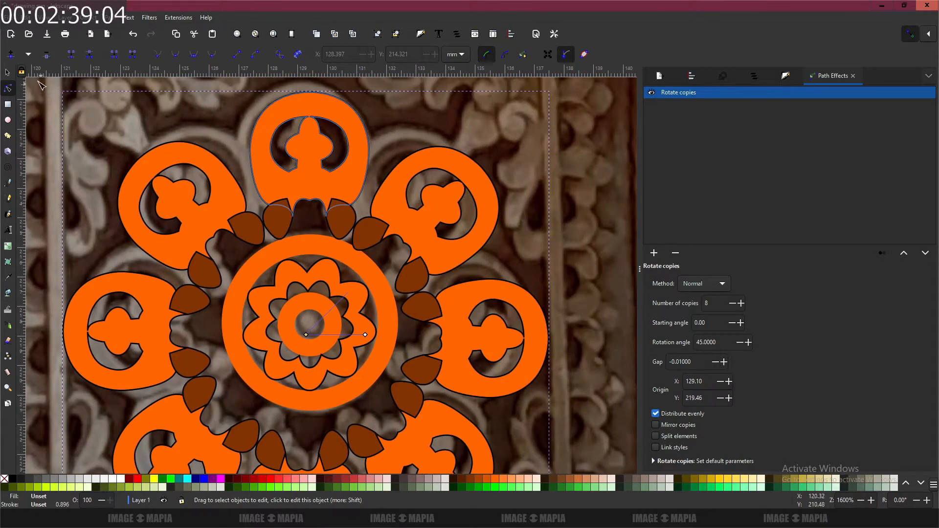
- Shift the central rosette group slightly down and left, and enlarge it proportionally to about 6.55 mm across
click(8, 73)
scroll(315, 215, down, 1)
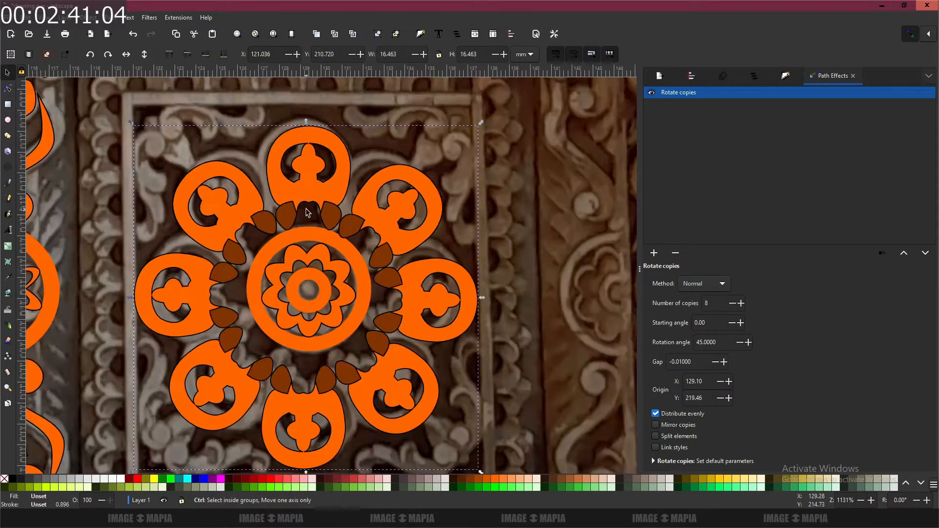
scroll(315, 215, right, 1)
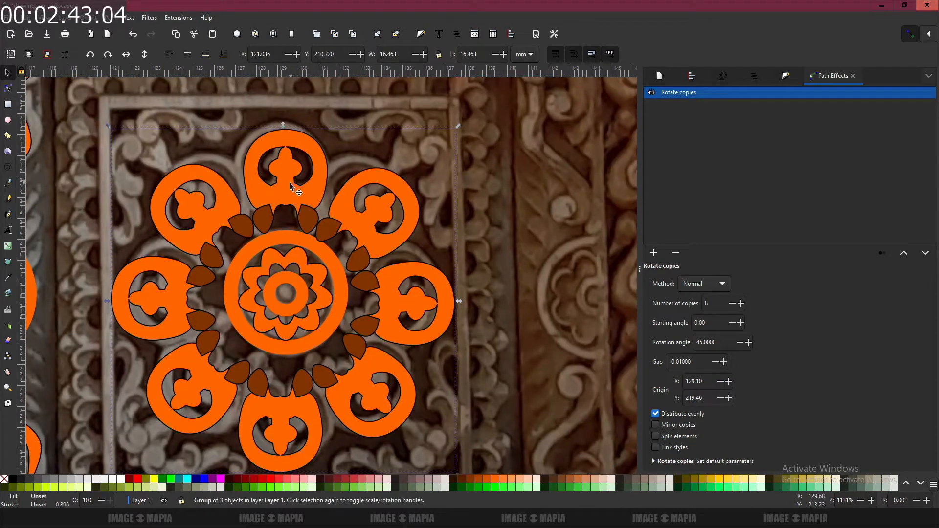
ctrl+click(284, 240)
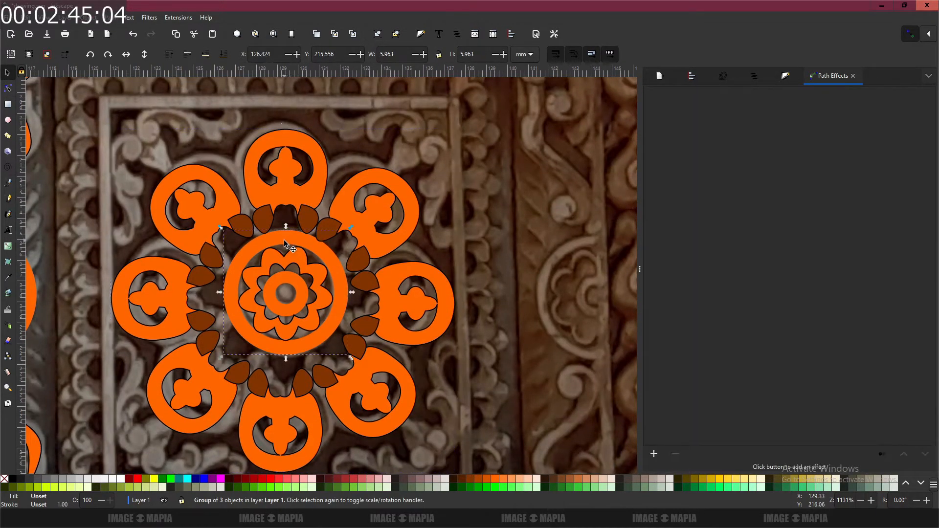
drag(281, 249, 279, 256)
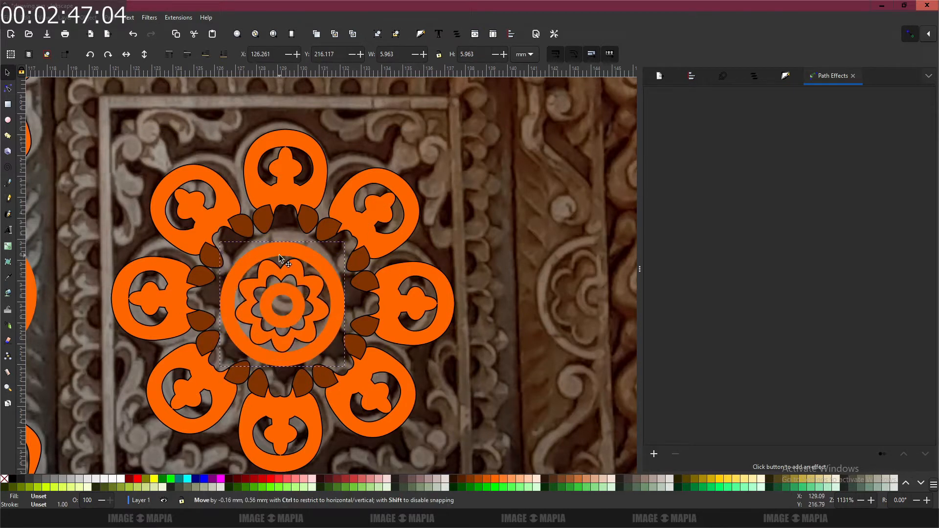
drag(346, 240, 357, 228)
scroll(293, 260, down, 1)
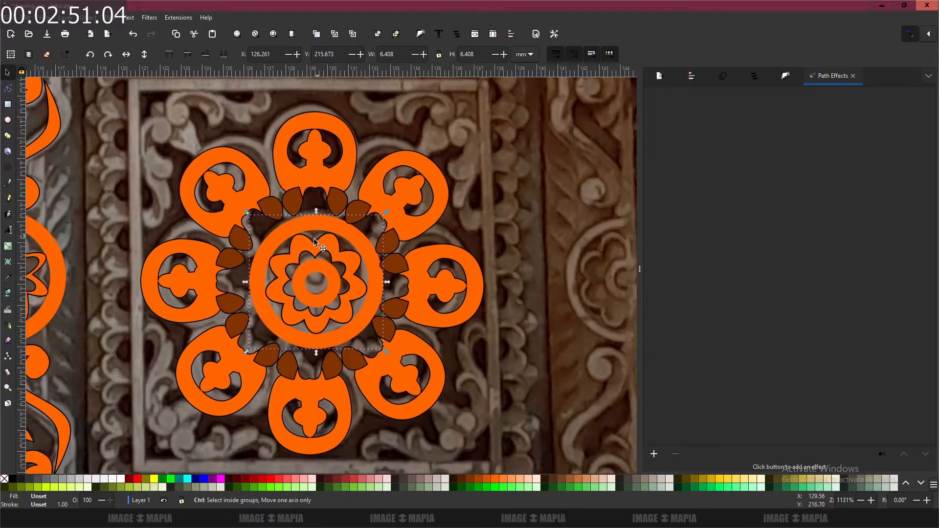
ctrl+scroll(281, 251, up, 1)
scroll(282, 251, up, 1)
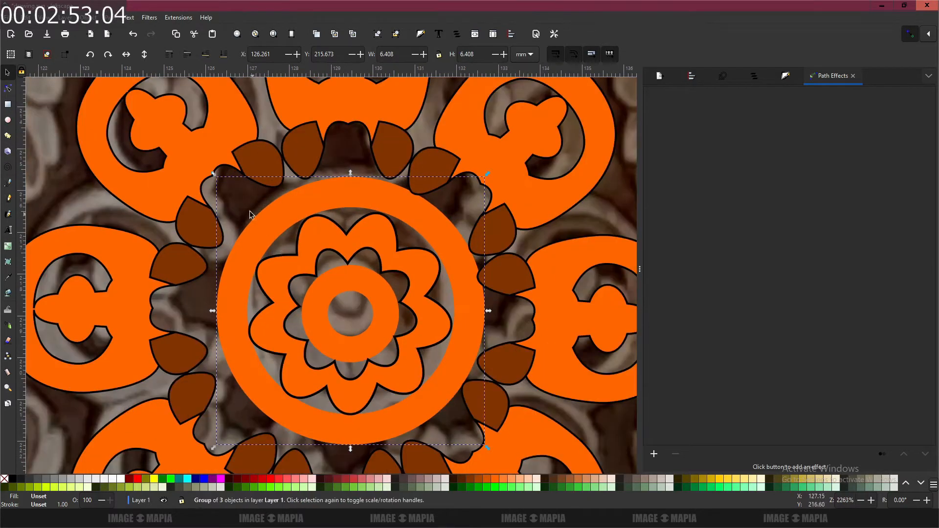
key(ctrl)
drag(214, 175, 193, 172)
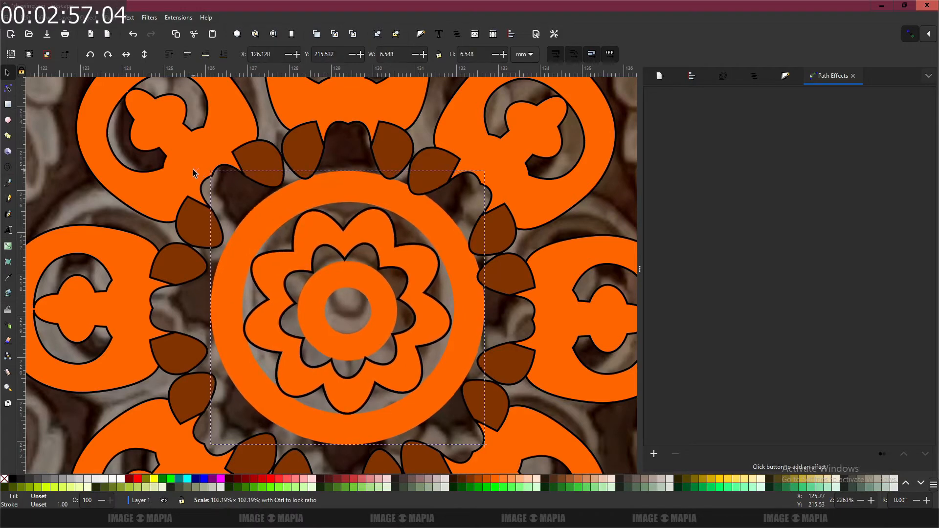
- Align the rosette's centre horizontally and vertically with the petal ring, relative to the last selected object, and clear the selection
shift+click(341, 99)
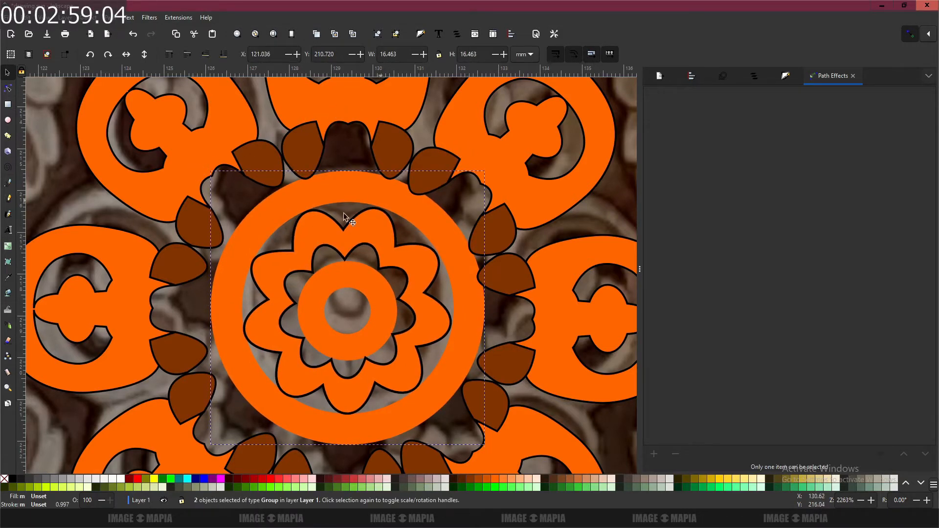
scroll(325, 218, down, 2)
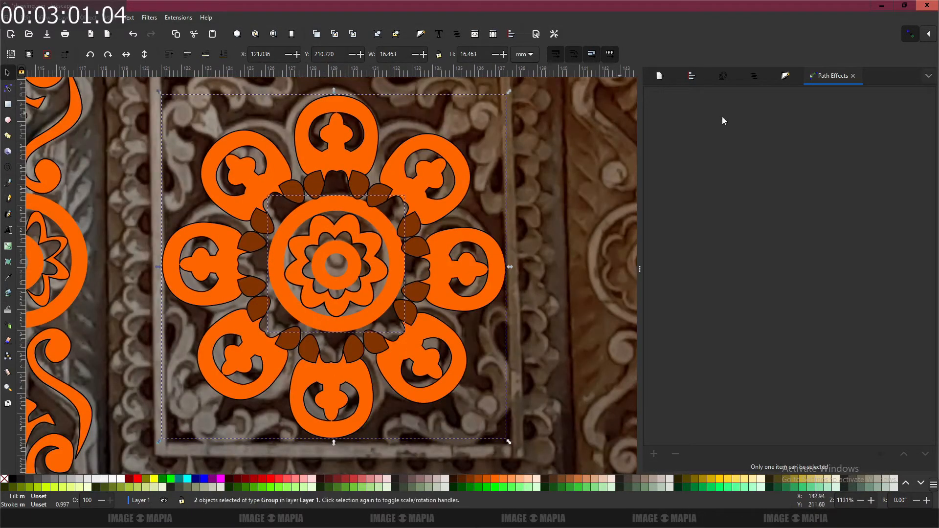
click(691, 76)
click(693, 170)
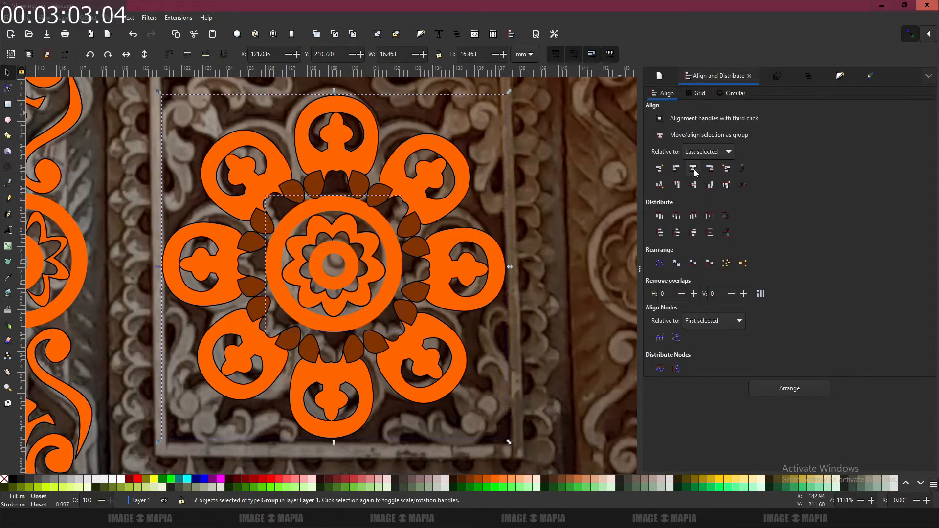
click(694, 185)
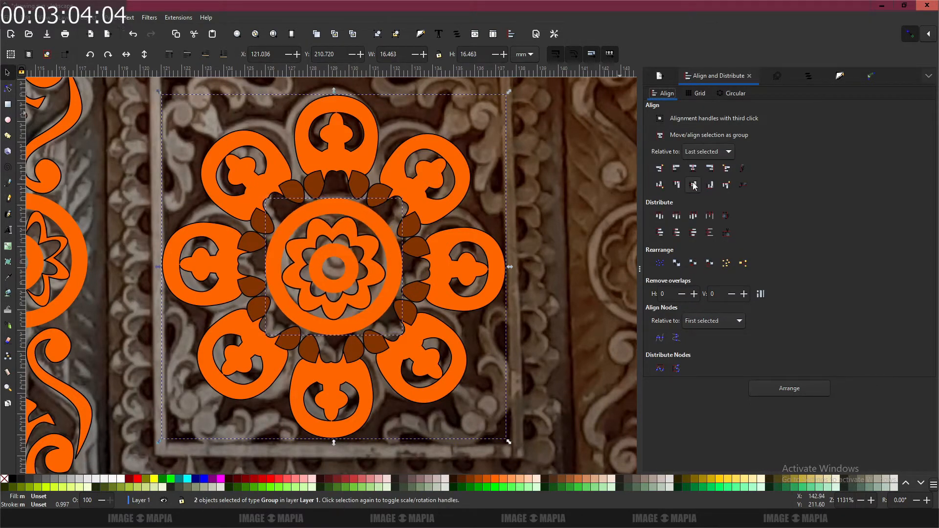
click(567, 195)
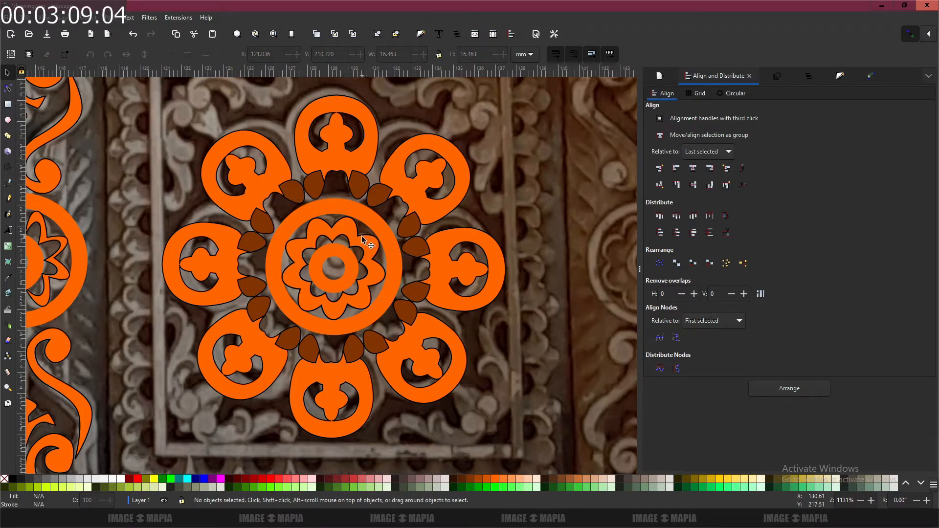
scroll(361, 236, up, 1)
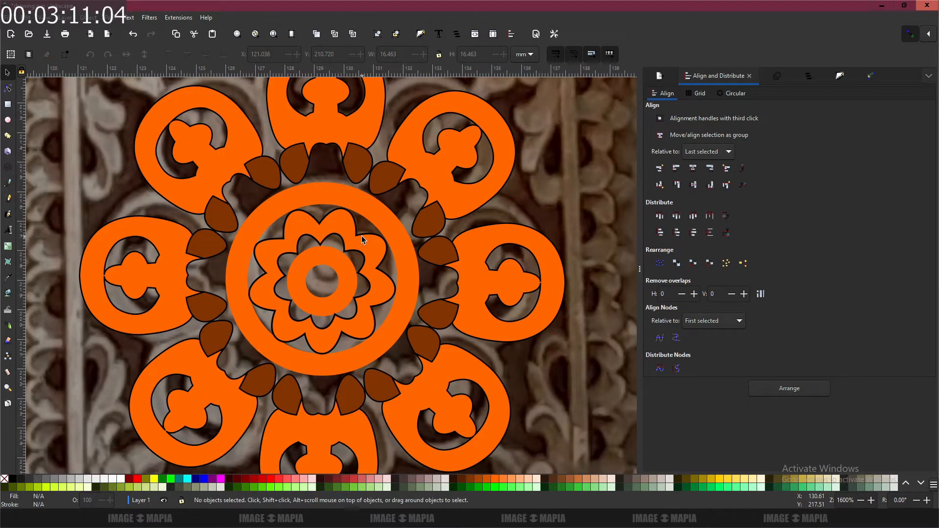
- Enlarge the central rosette group proportionally from its corners to about 6.67 mm across
click(368, 213)
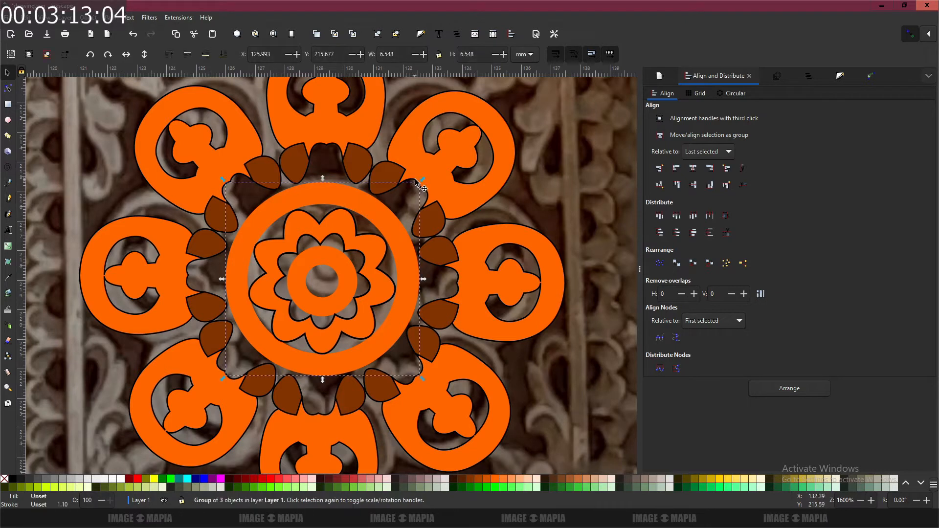
drag(420, 183, 426, 182)
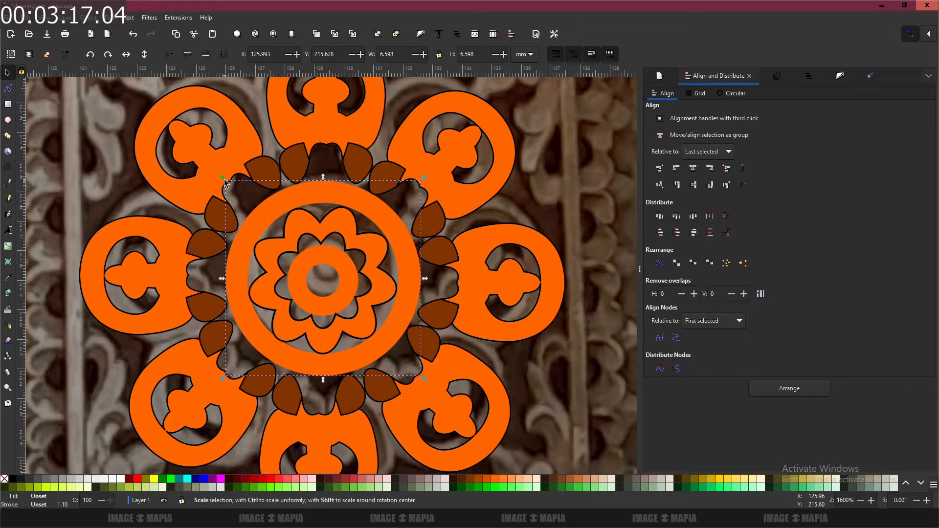
drag(223, 182, 218, 178)
drag(307, 331, 343, 284)
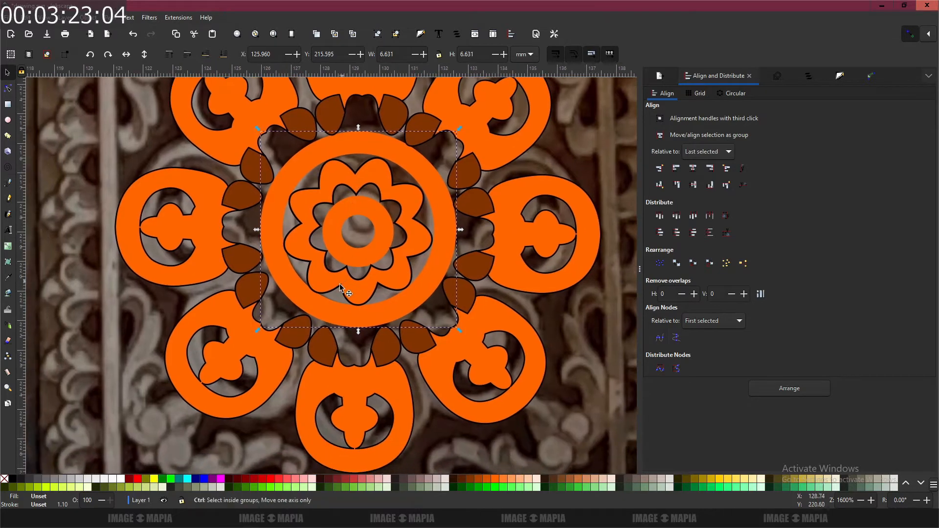
scroll(343, 284, up, 1)
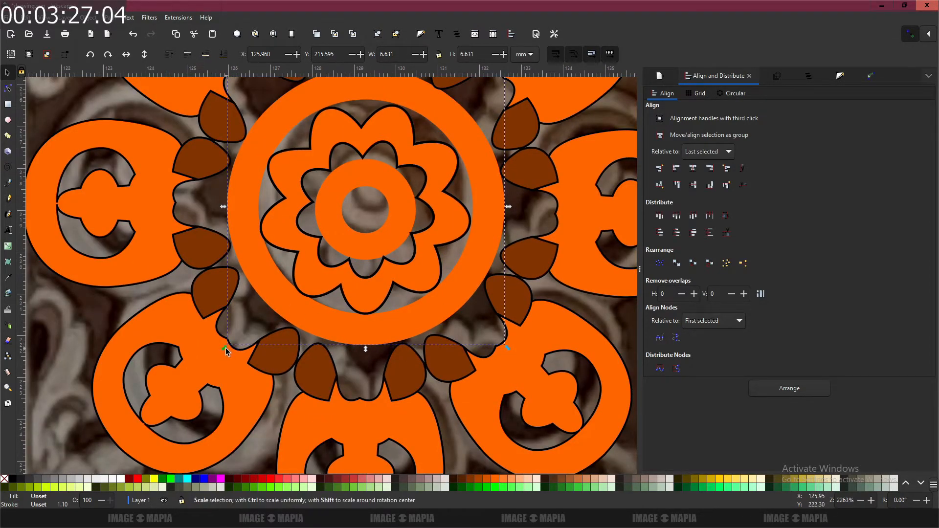
drag(225, 351, 224, 352)
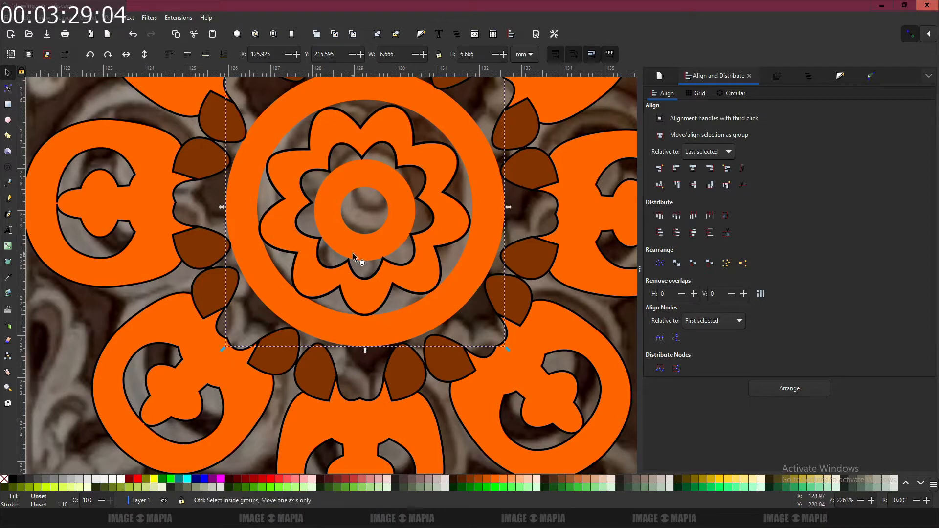
- Centre the enlarged rosette horizontally and vertically on the petal ring, relative to the last selected object
scroll(354, 259, down, 1)
scroll(356, 259, down, 1)
shift+click(489, 152)
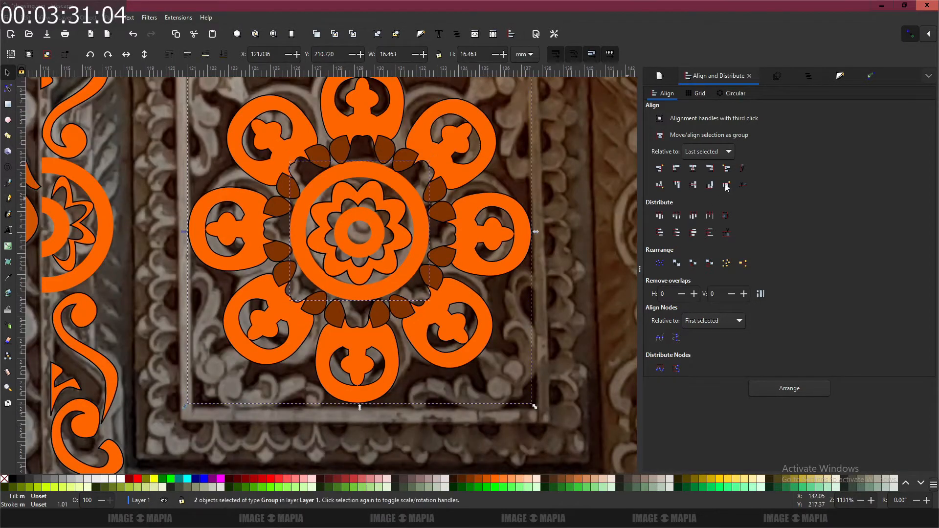
click(694, 185)
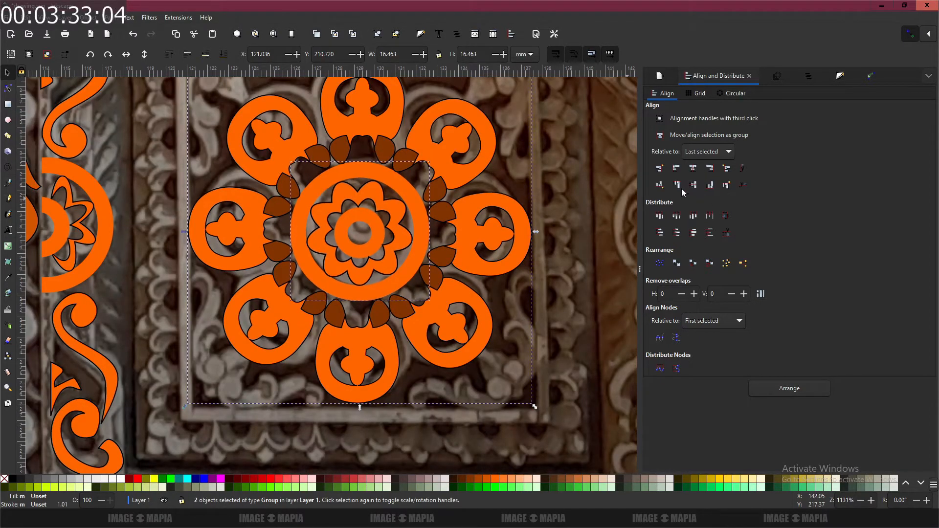
click(446, 159)
click(694, 185)
scroll(482, 264, down, 2)
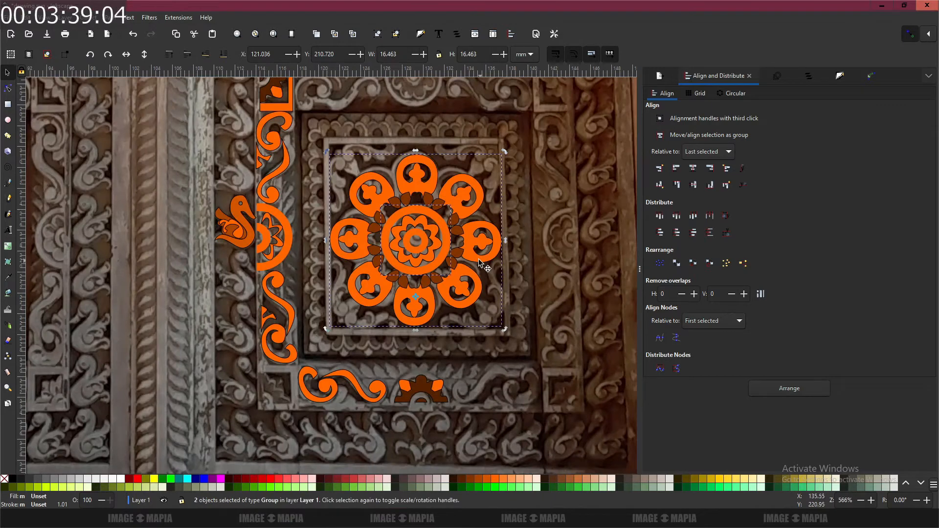
- Nudge the petal ring and rosette together up and slightly left to X 120.904, Y 210.290 mm, and save the drawing
scroll(442, 215, up, 1)
drag(443, 206, 431, 233)
click(550, 179)
click(386, 172)
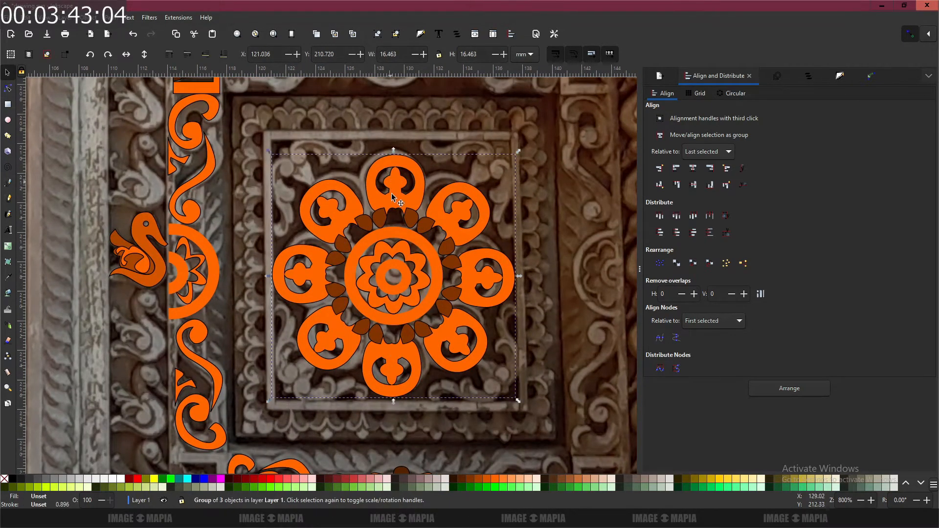
shift+click(405, 234)
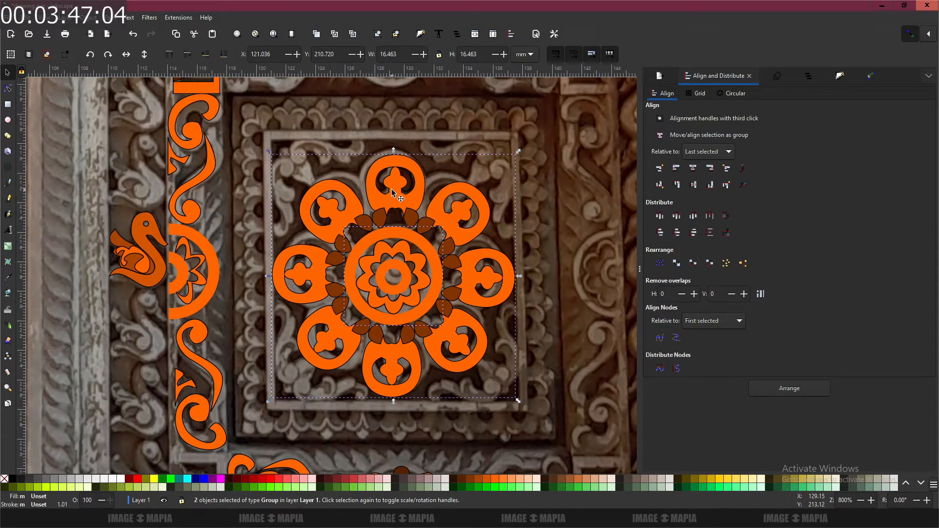
key(alt+Up)
key(alt+Up)
key(alt+Up)
key(alt+Up)
key(alt+Up)
key(alt+Up)
key(alt+Up)
key(alt+Up)
key(alt+Up)
key(alt+Up)
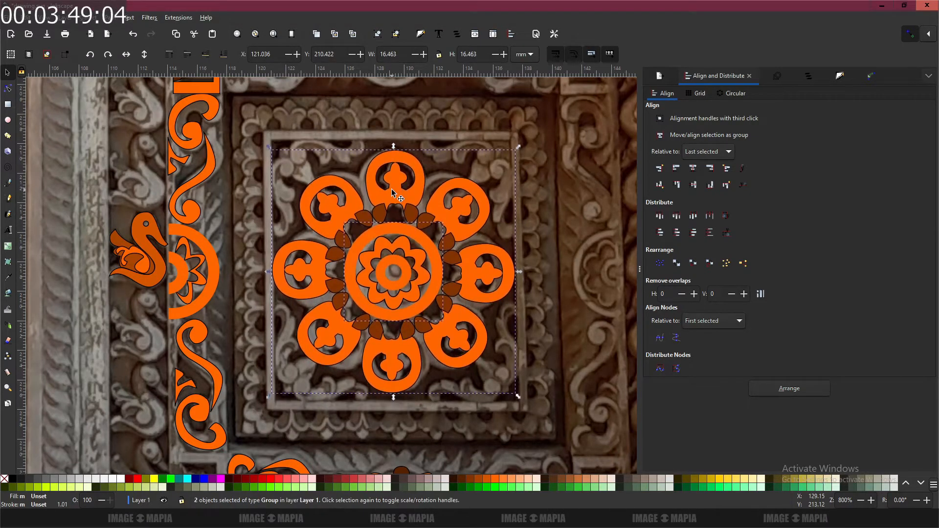
key(alt+Left)
key(alt+Left)
key(alt+Left)
key(alt+Left)
key(alt+Left)
key(alt+Left)
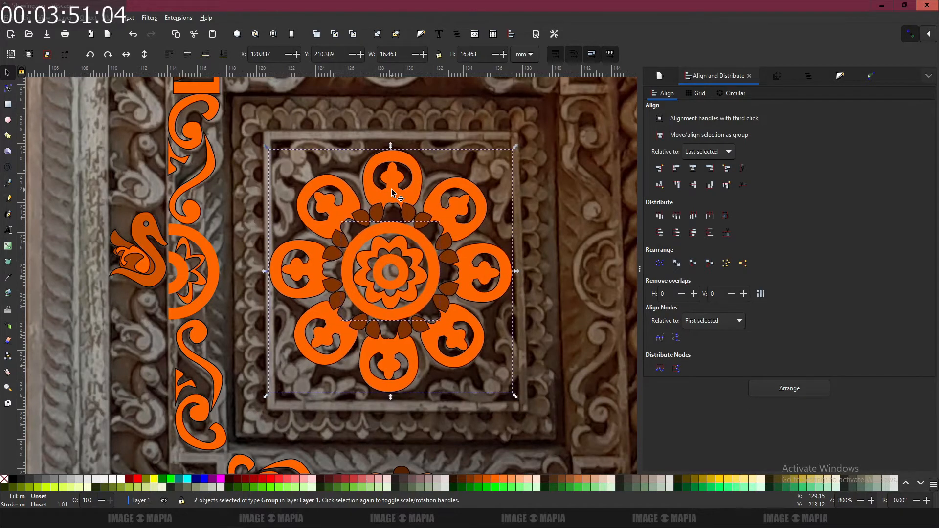
key(alt+Up)
key(alt+Up)
key(alt+Up)
key(alt+Left)
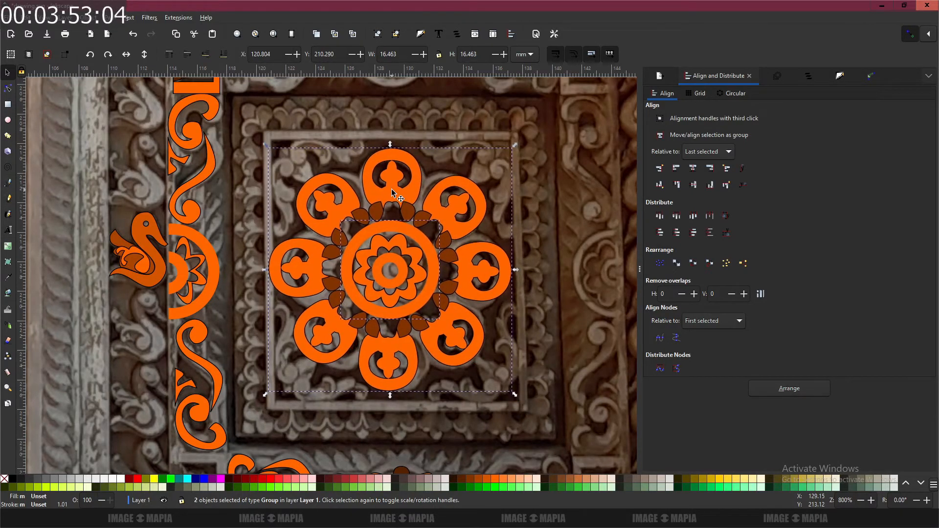
key(alt+Right)
key(alt+Right)
key(alt+Right)
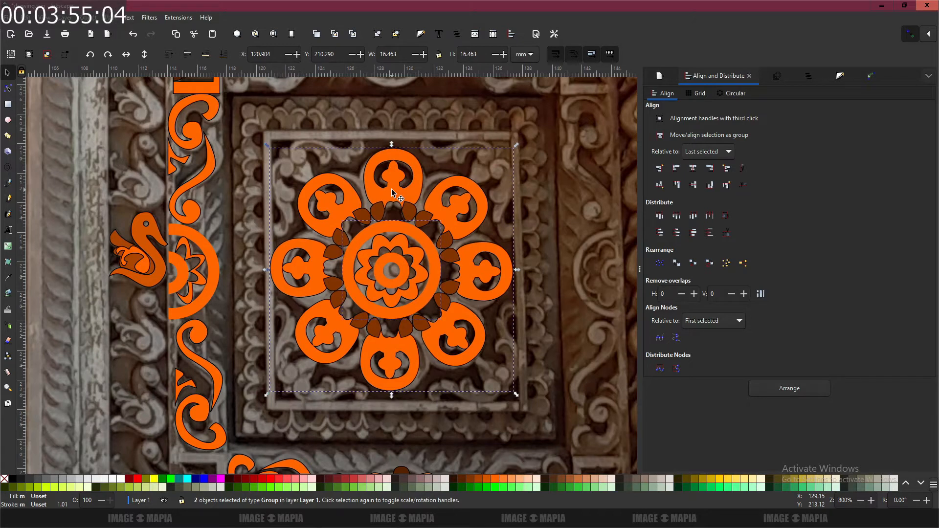
click(467, 120)
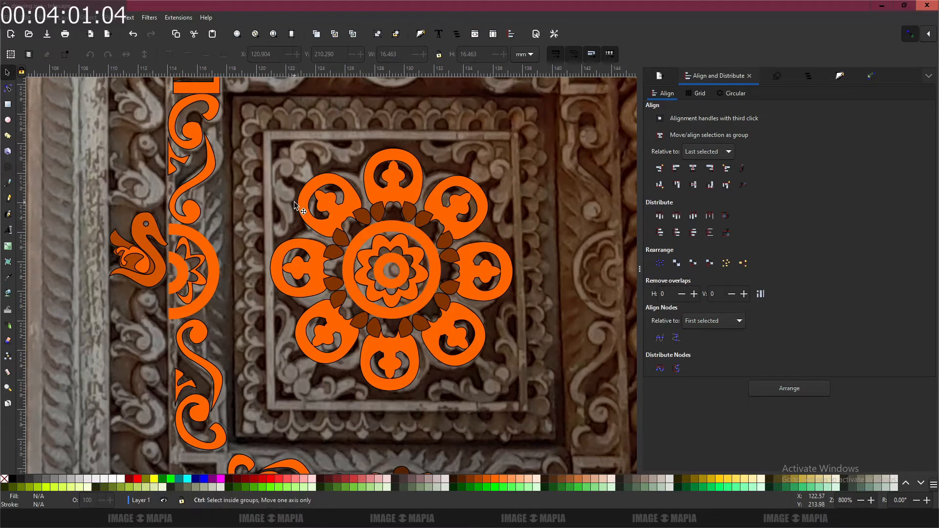
key(ctrl+s)
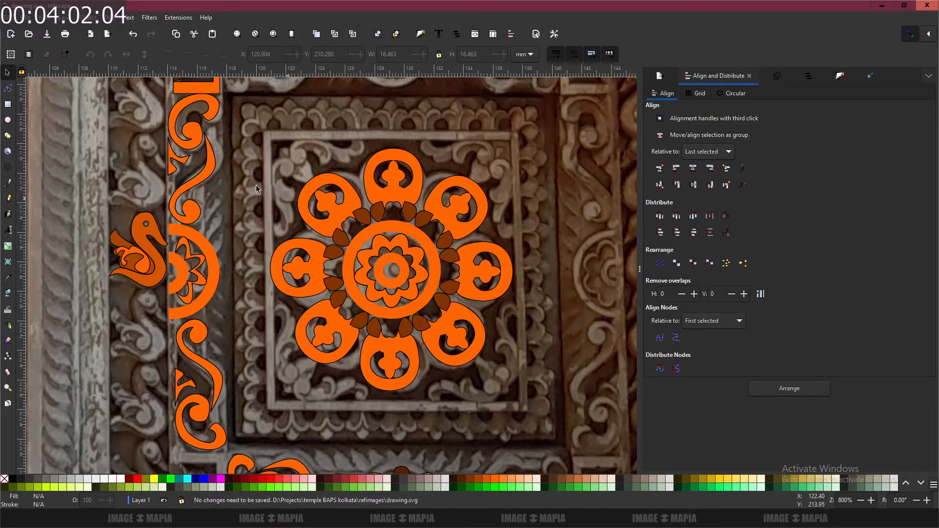
- Draw a rectangle over the carved square frame around the flower, and extend its upper edge to make it about 17.79 by 19.05 mm
click(7, 104)
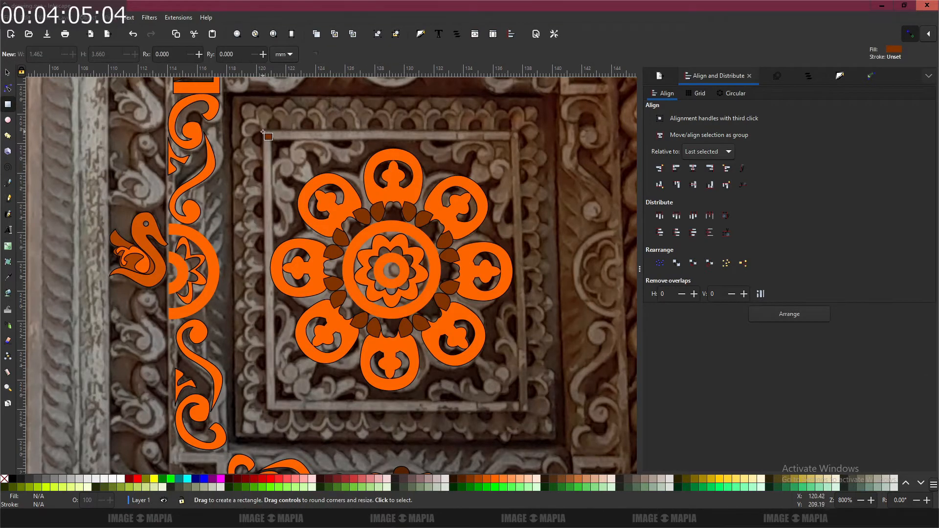
drag(264, 135, 526, 412)
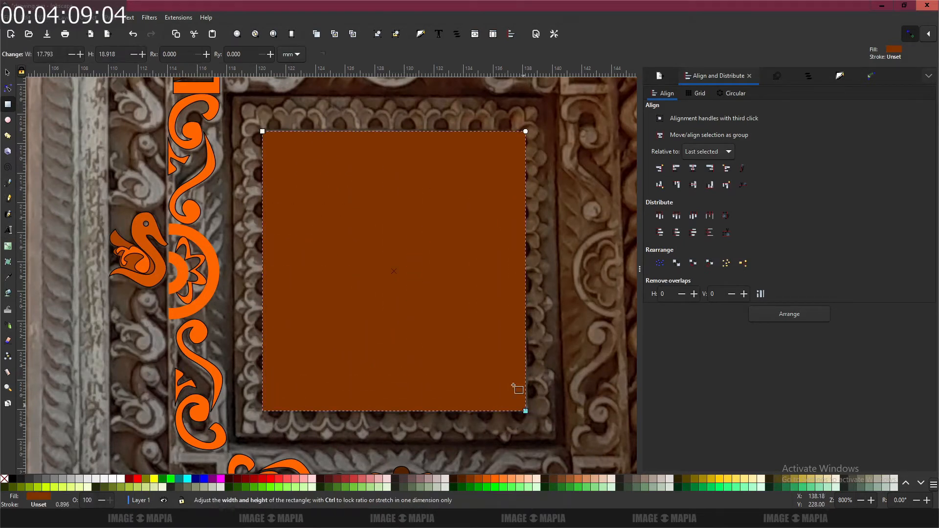
key(s)
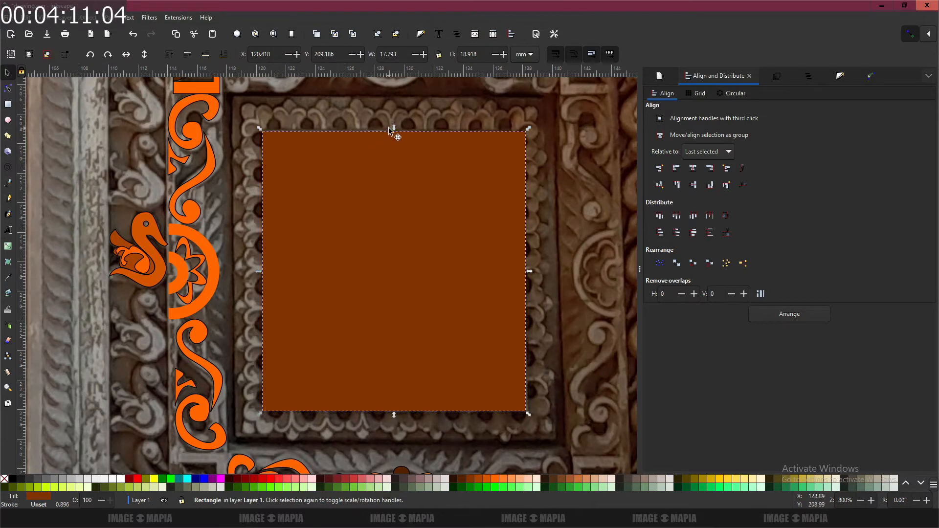
drag(394, 130, 393, 129)
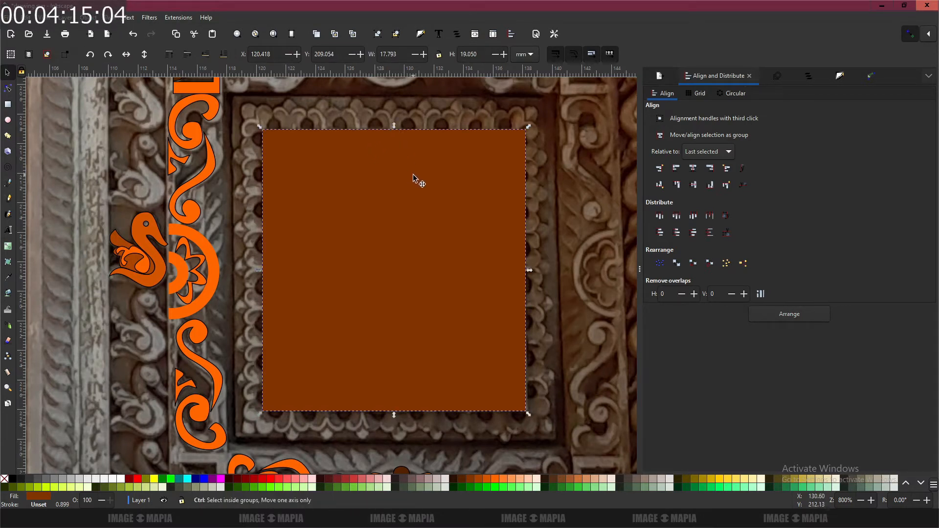
- Duplicate the rectangle, fill the copy with light tan, and shrink it to about 17.23 by 18.45 mm
click(91, 17)
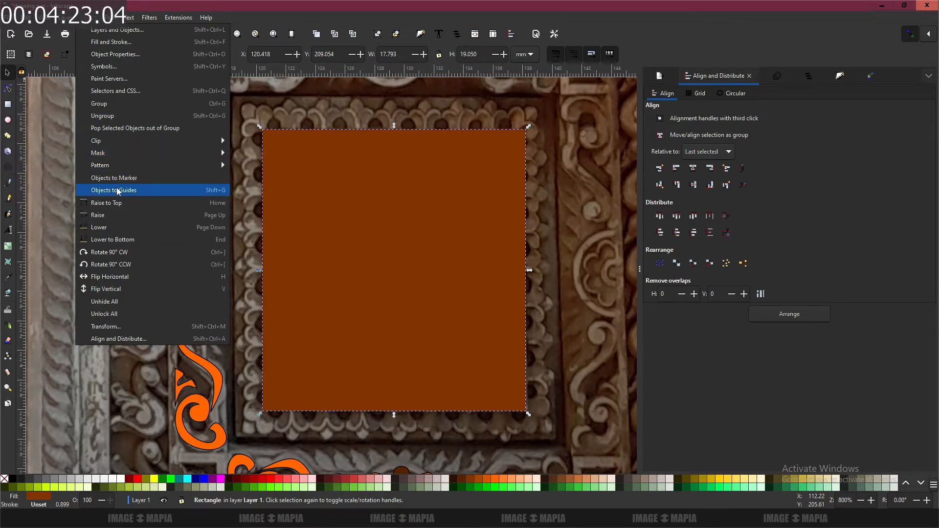
click(345, 4)
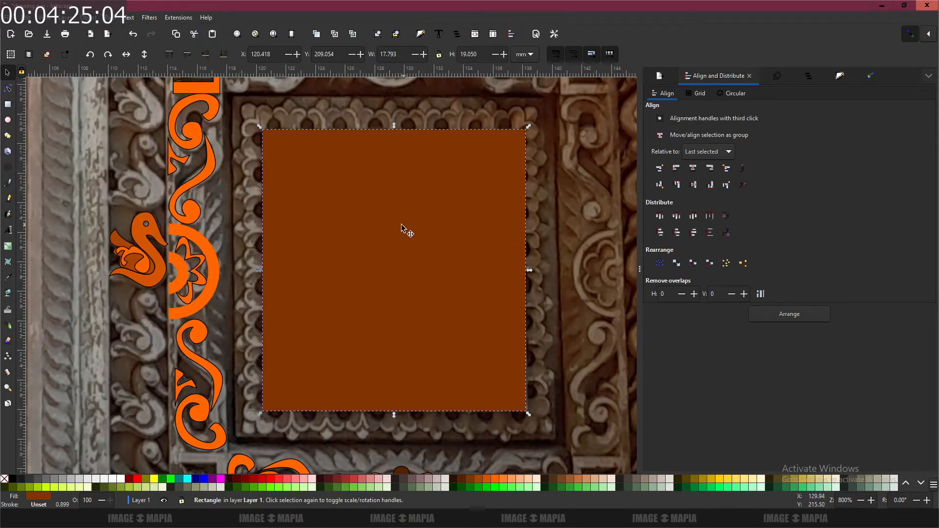
click(590, 483)
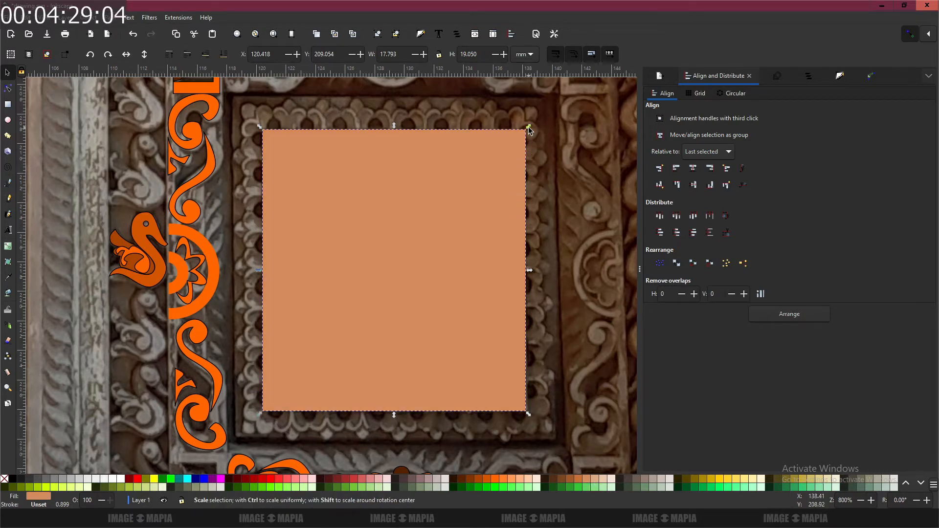
drag(527, 127, 519, 140)
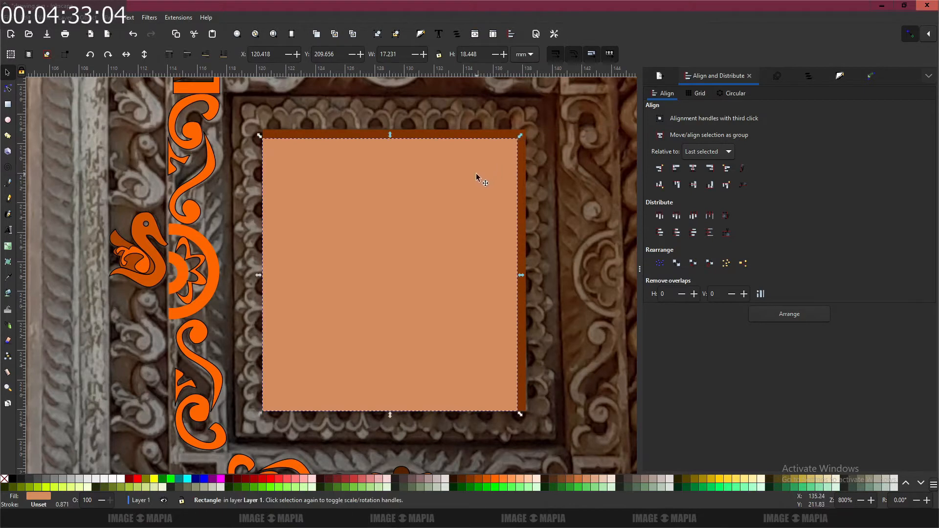
- Centre the tan rectangle horizontally and vertically on the brown one, and clear the selection
shift+click(449, 135)
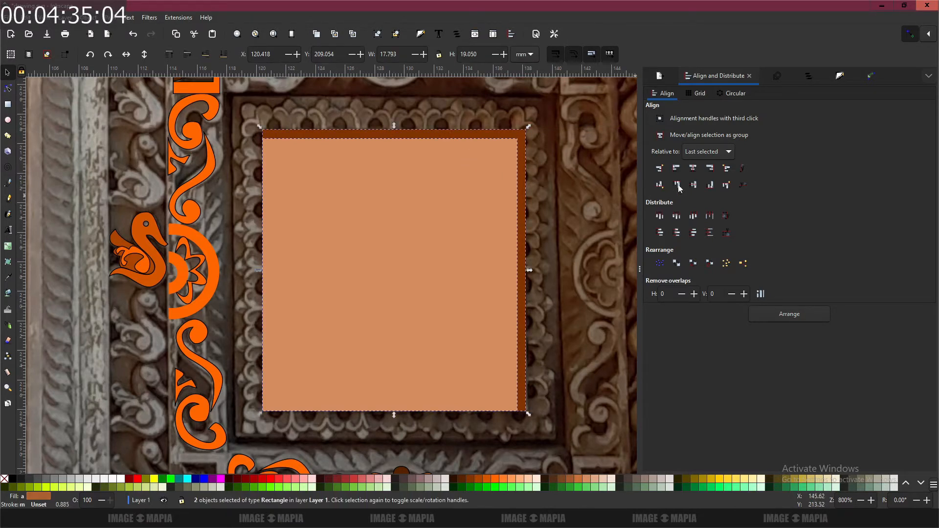
click(692, 171)
click(694, 186)
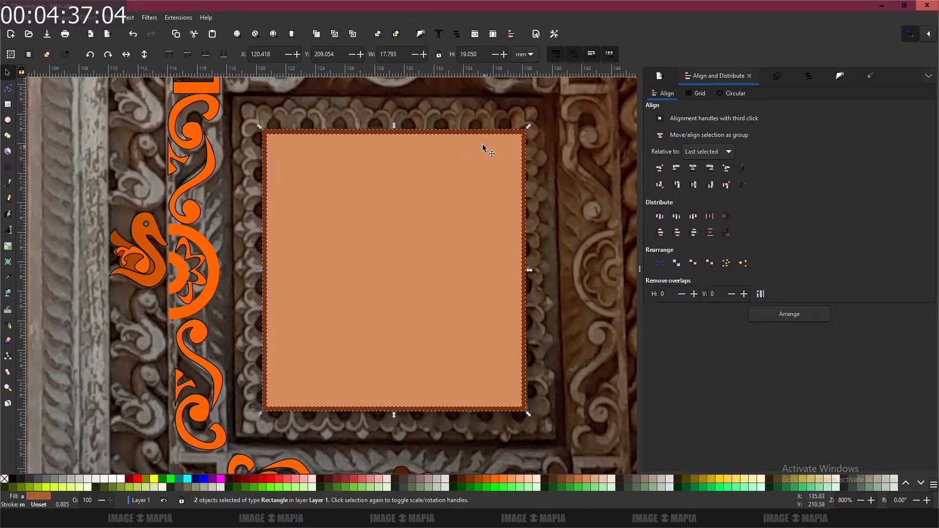
key(Escape)
- Shrink the tan rectangle further to about 16.63 by 17.80 mm and centre it again on the brown rectangle
scroll(442, 180, up, 1)
click(539, 126)
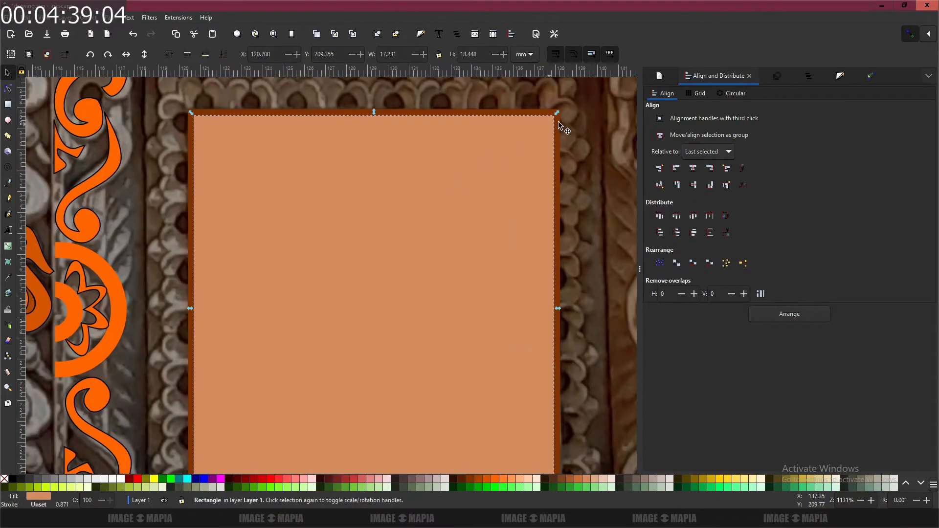
drag(549, 116, 551, 125)
key(ctrl+z)
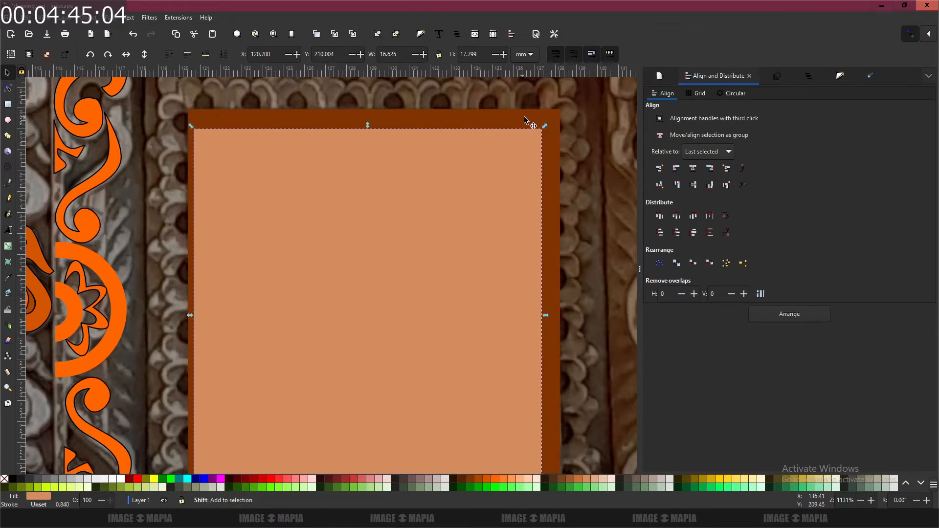
shift+click(551, 122)
click(693, 185)
click(693, 184)
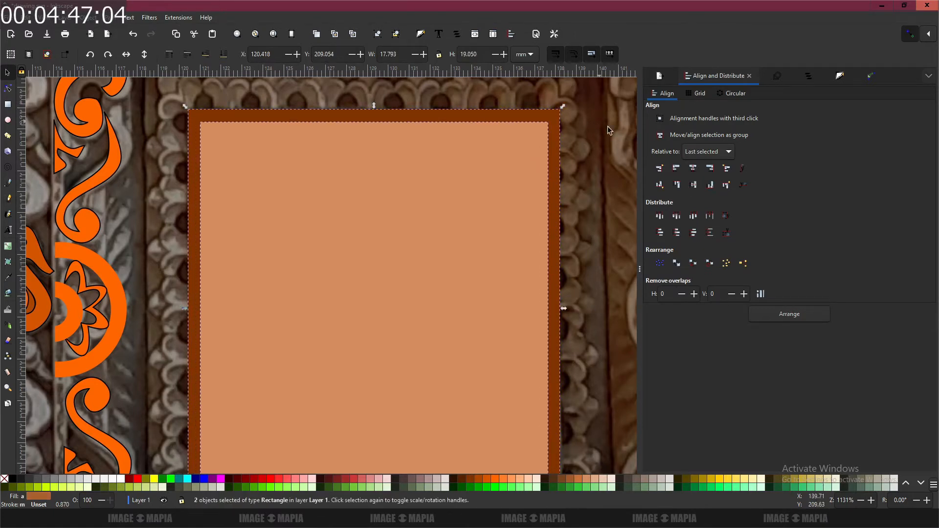
- Subtract the tan rectangle from the brown one with Difference to form a frame, and fill the frame with orange #FF7F2A
scroll(567, 185, down, 1)
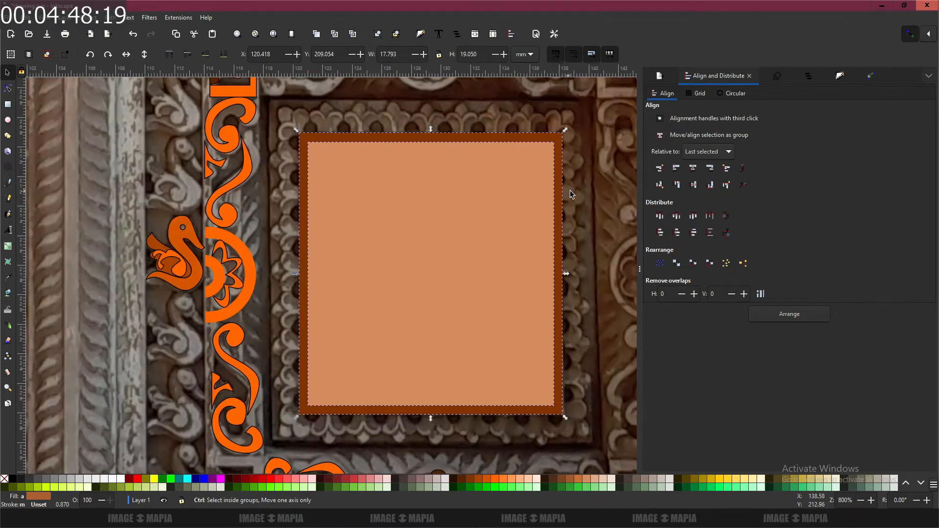
click(927, 80)
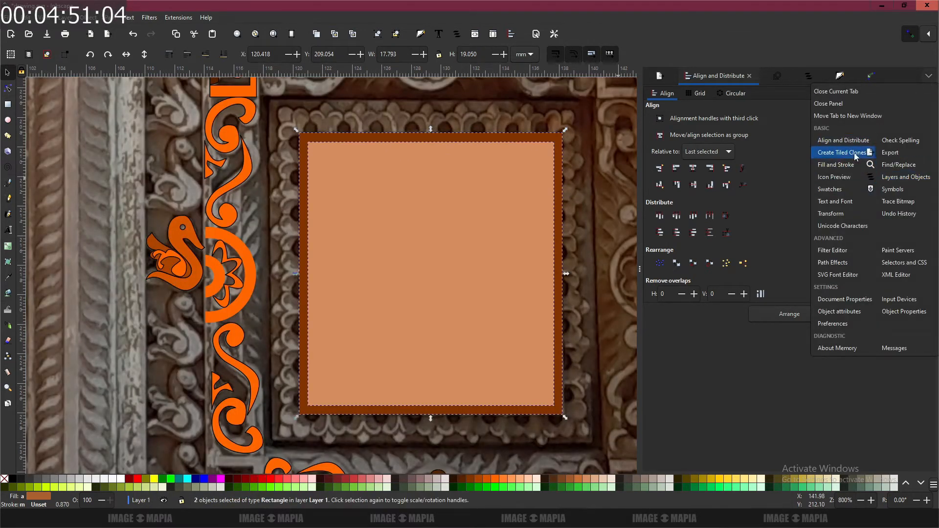
click(539, 4)
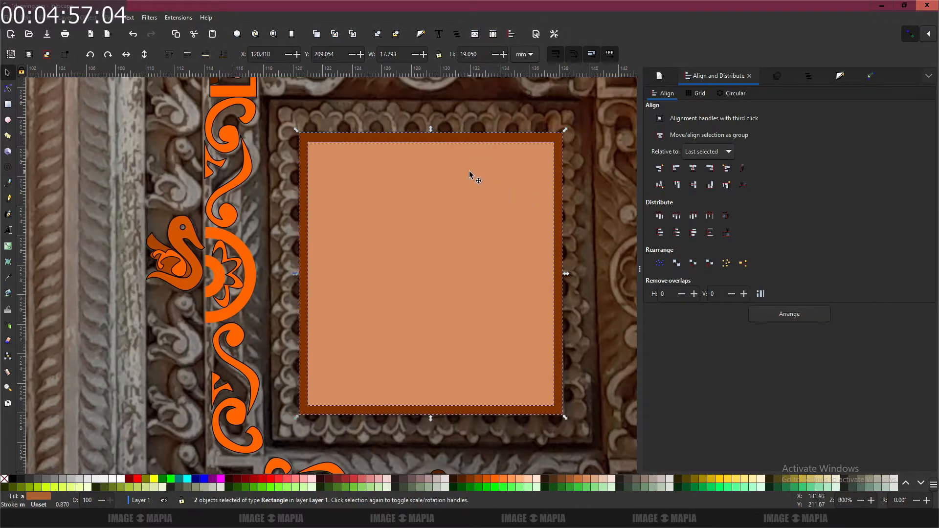
click(112, 17)
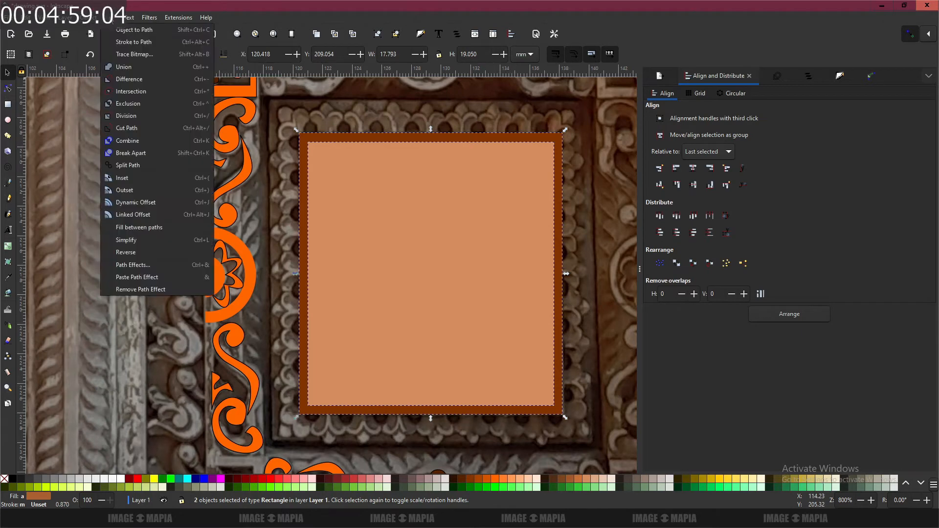
click(130, 82)
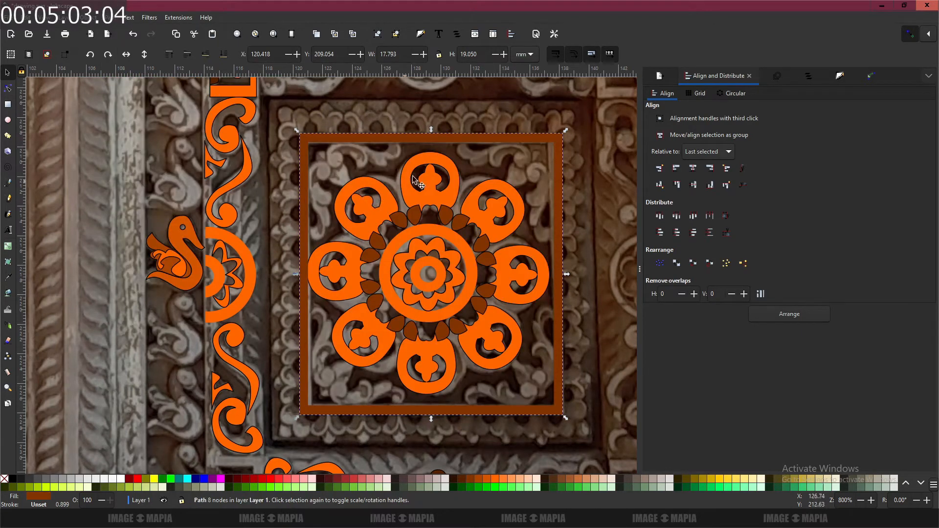
click(503, 482)
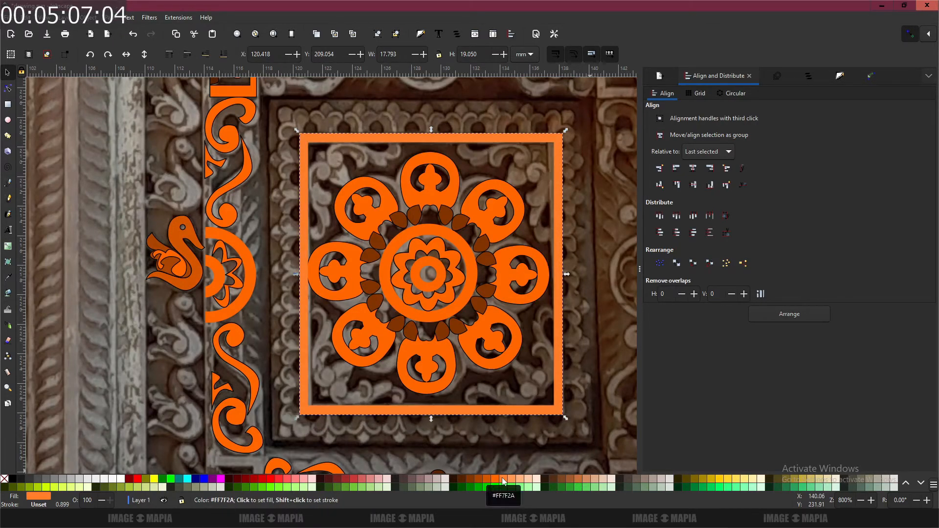
- Undo the rectangular frame's orange fill and fill the frame with the same orange again
key(ctrl+z)
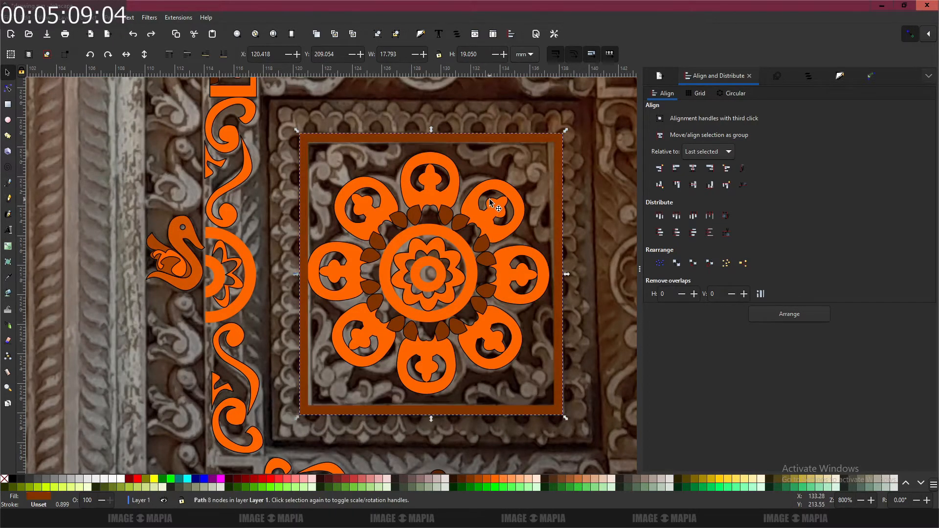
click(451, 165)
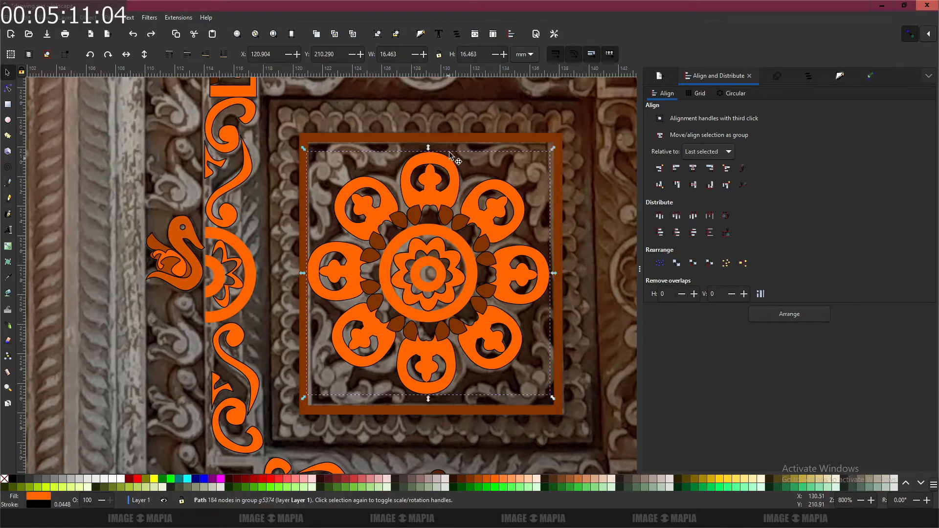
click(450, 141)
ctrl+scroll(450, 159, down, 1)
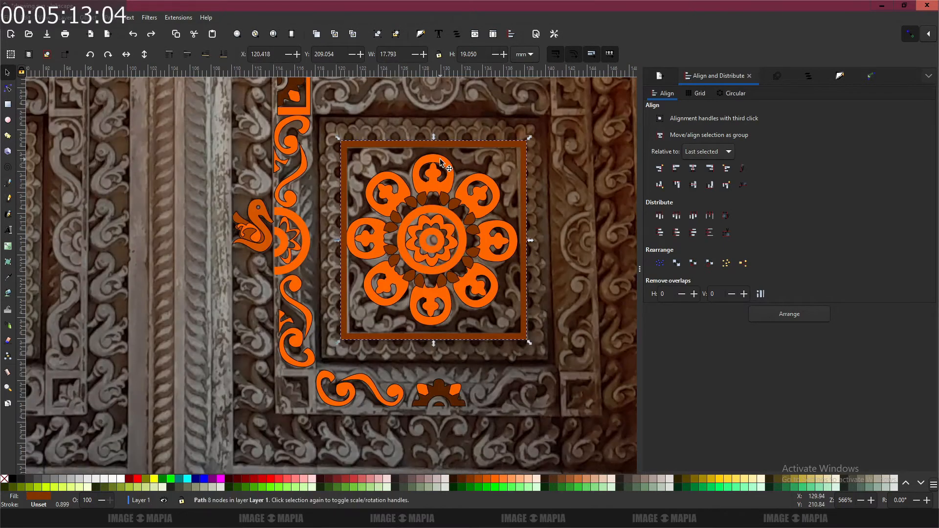
ctrl+scroll(450, 160, up, 1)
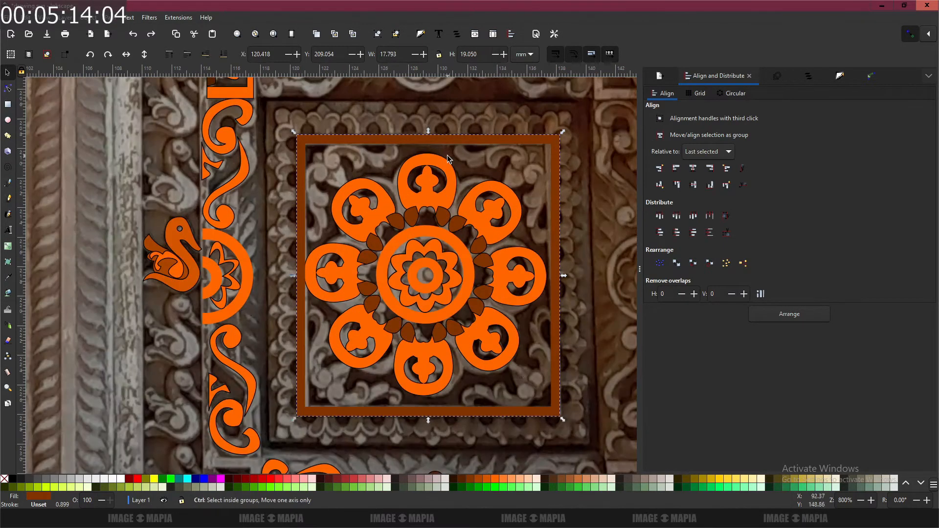
click(506, 482)
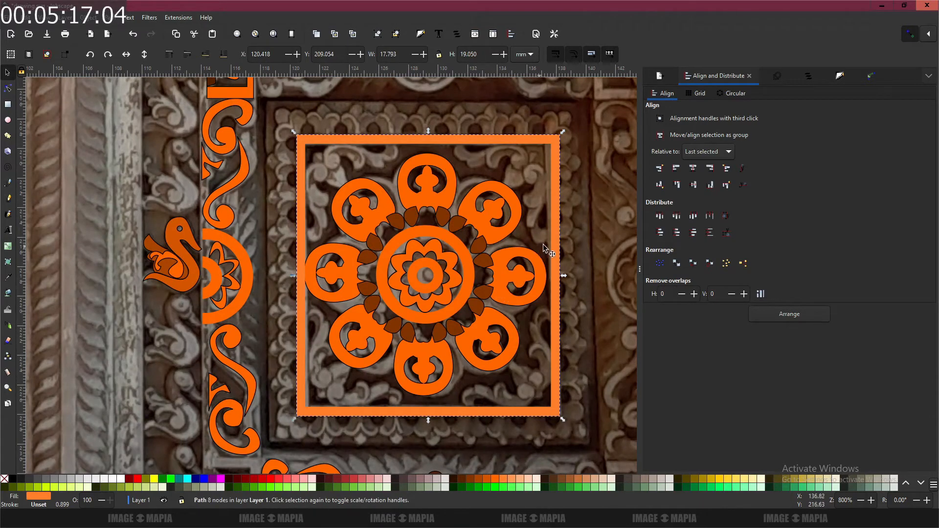
- Examine how the framed flower and the neighbouring scroll ornaments sit on the carved panel
drag(567, 244, 550, 237)
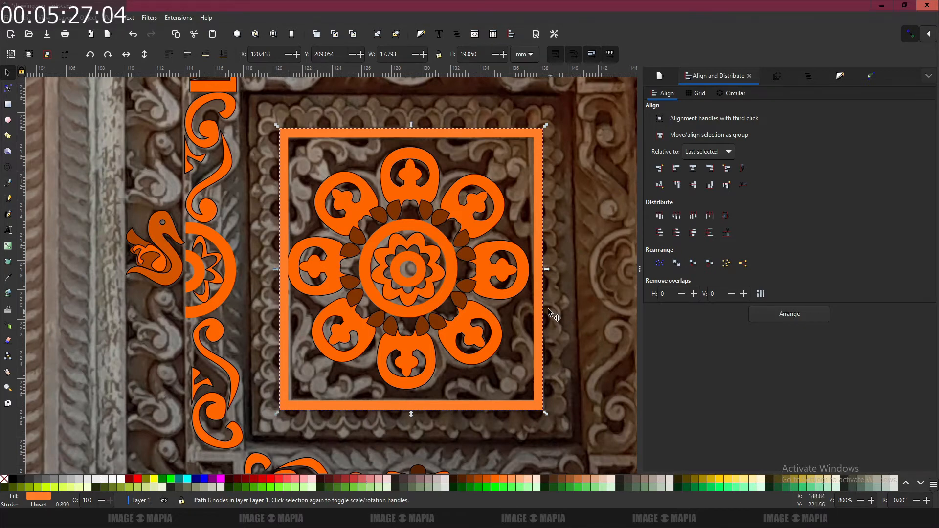
click(495, 248)
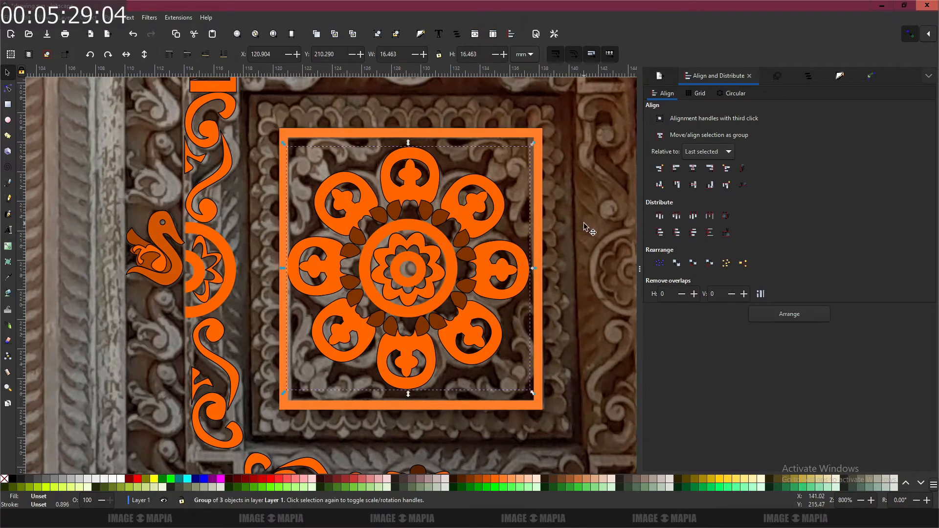
ctrl+scroll(579, 230, down, 3)
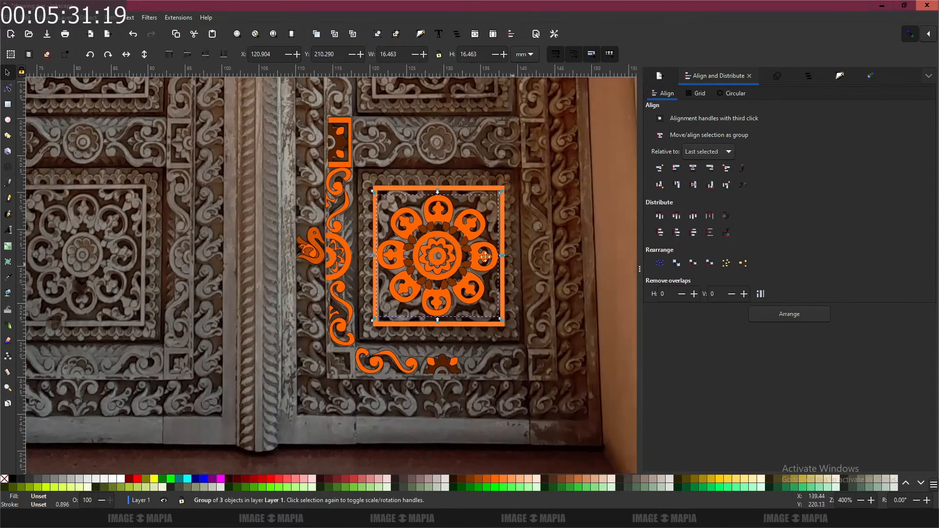
drag(485, 257, 401, 227)
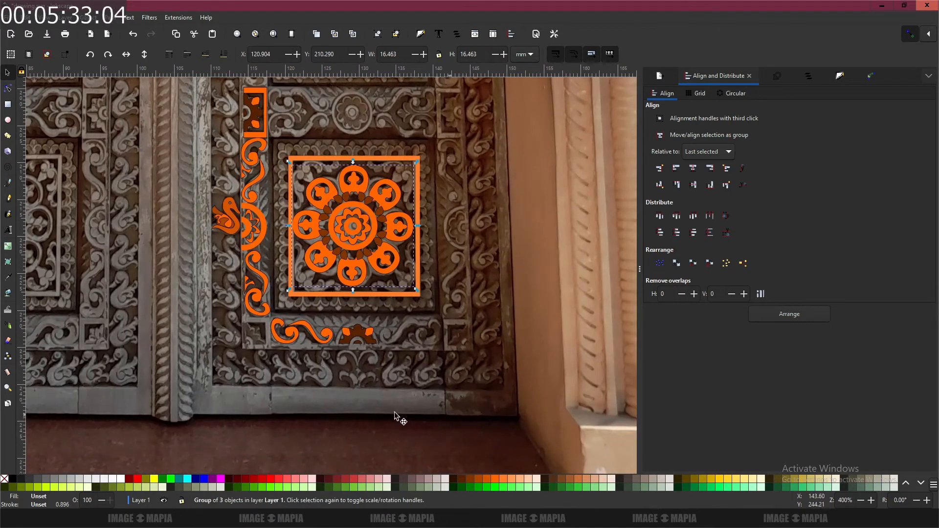
click(260, 304)
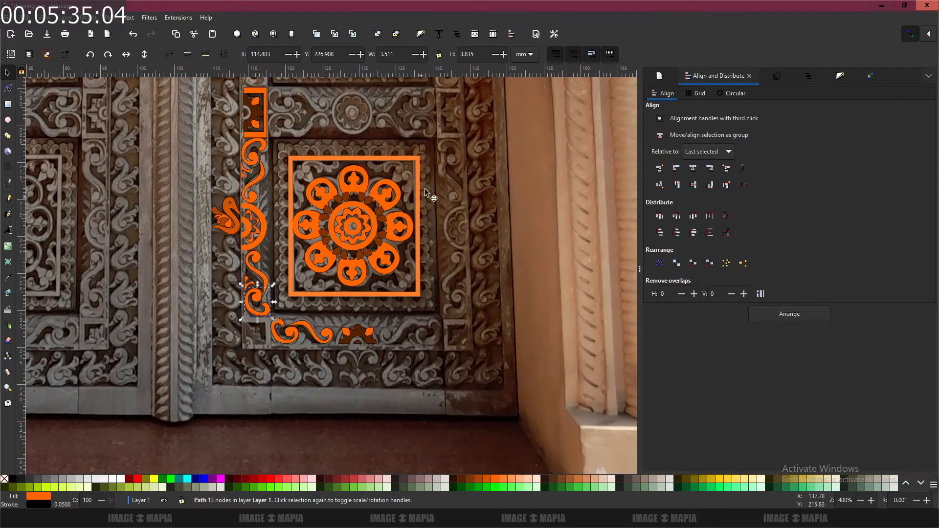
ctrl+scroll(435, 181, up, 1)
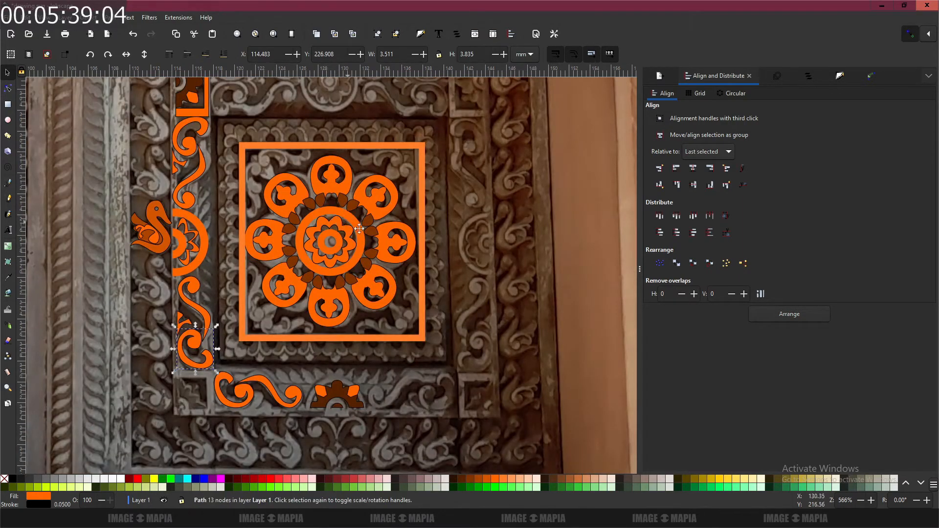
drag(338, 220, 381, 243)
ctrl+scroll(381, 243, up, 2)
ctrl+scroll(374, 245, down, 1)
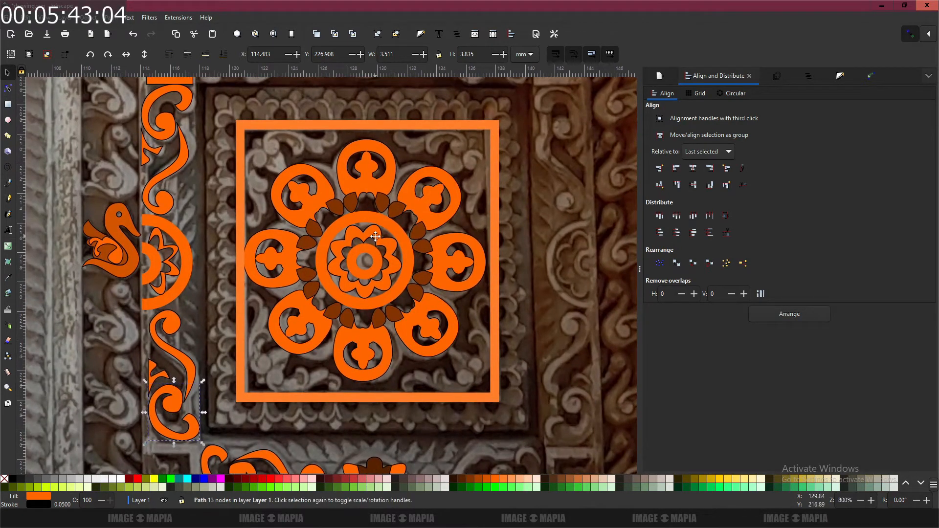
drag(375, 236, 380, 235)
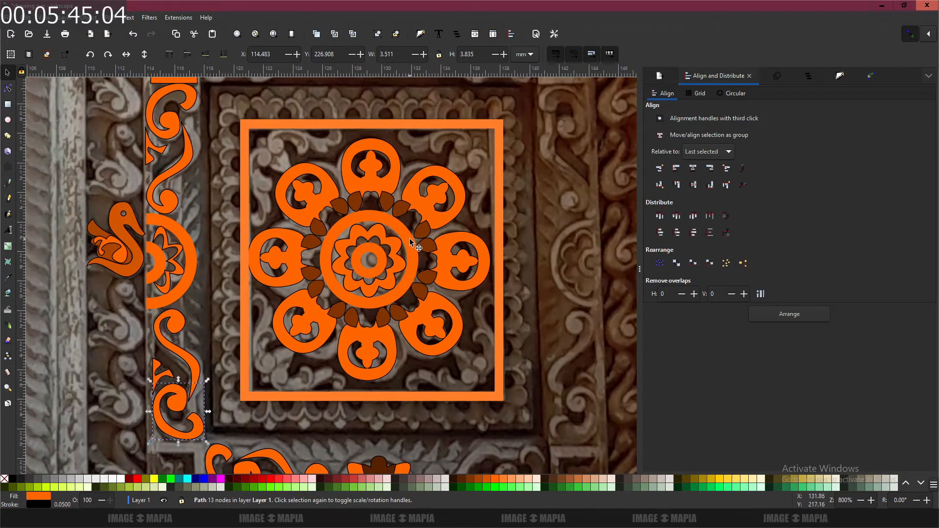
- Group the eight-petal flower and the central rosette together
click(378, 187)
shift+click(371, 217)
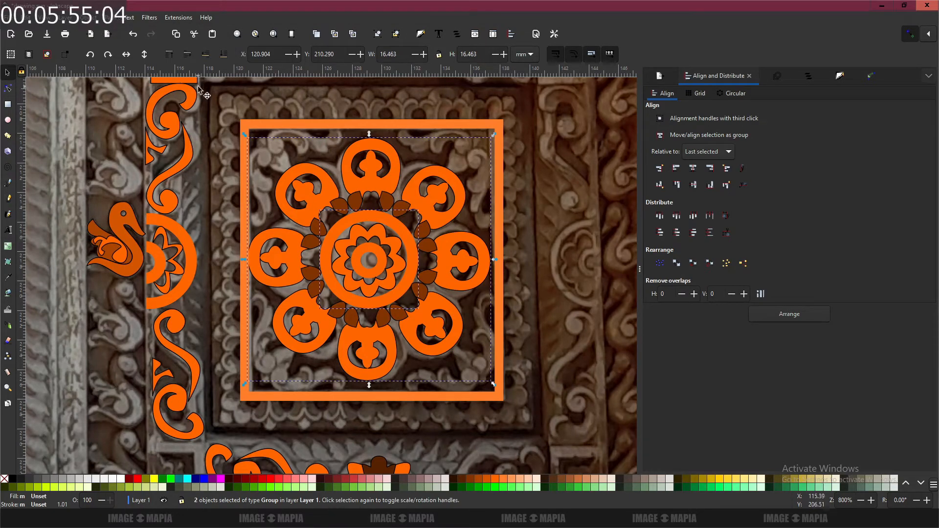
click(89, 21)
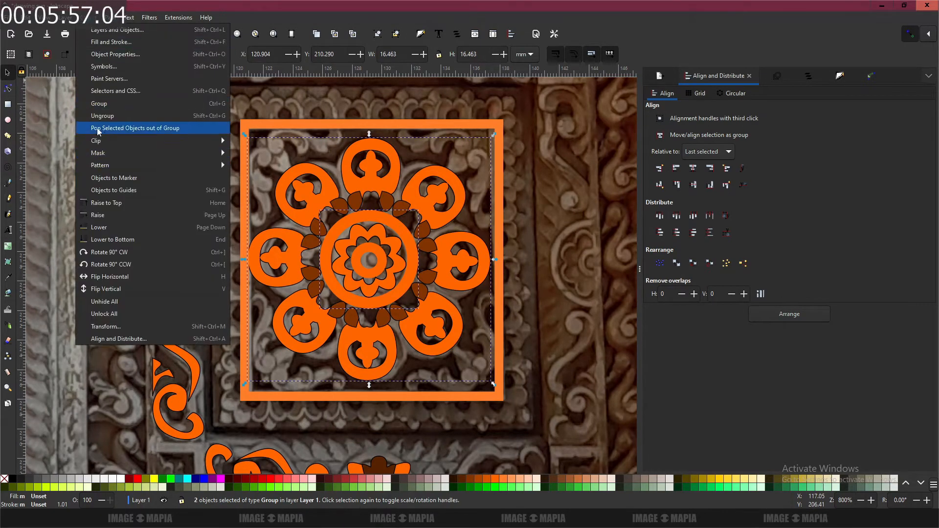
click(107, 106)
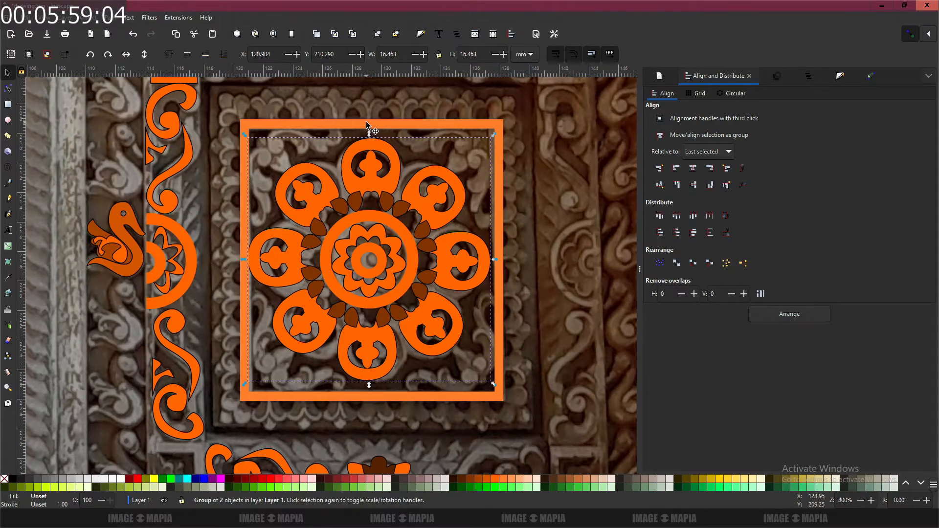
- Centre the grouped flower and rosette horizontally and vertically on the orange frame
shift+click(373, 125)
click(694, 169)
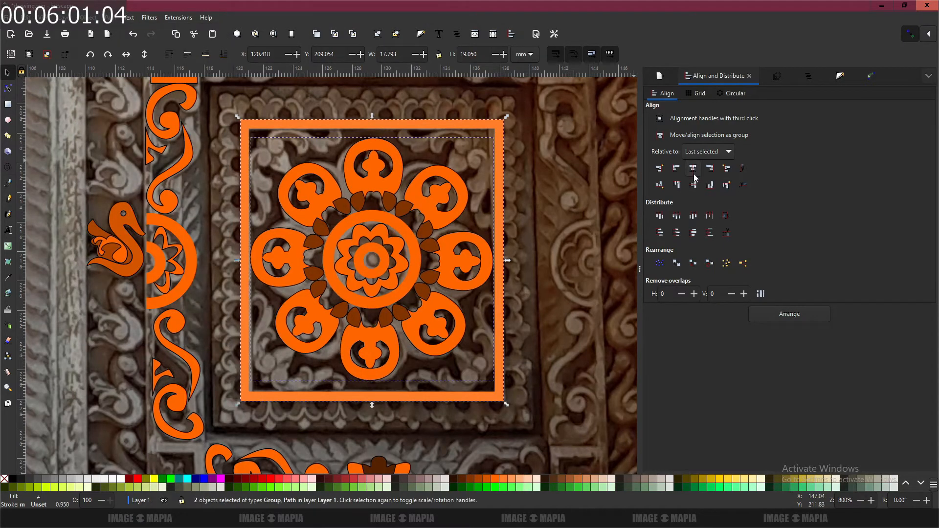
click(694, 184)
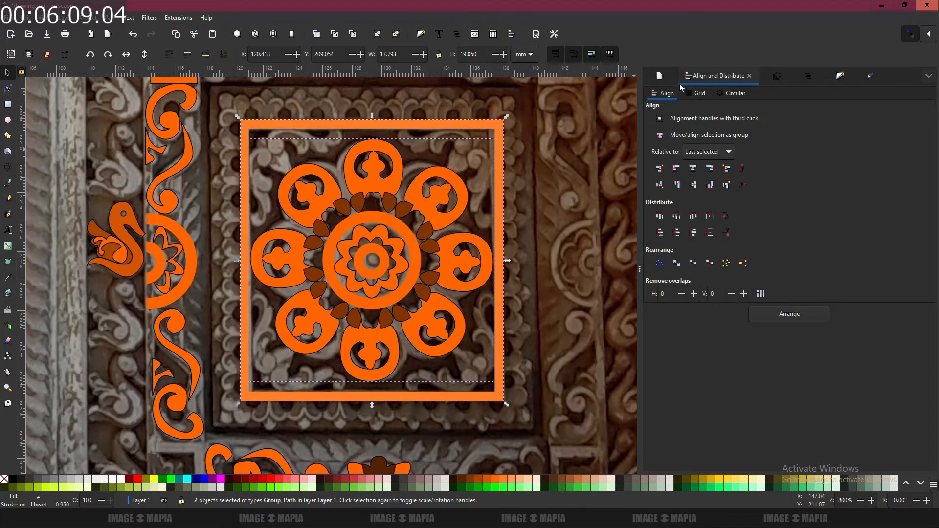
- Inspect the Layers and Objects list with group g12127 expanded, and look over the traced ornaments on the door panel
click(809, 77)
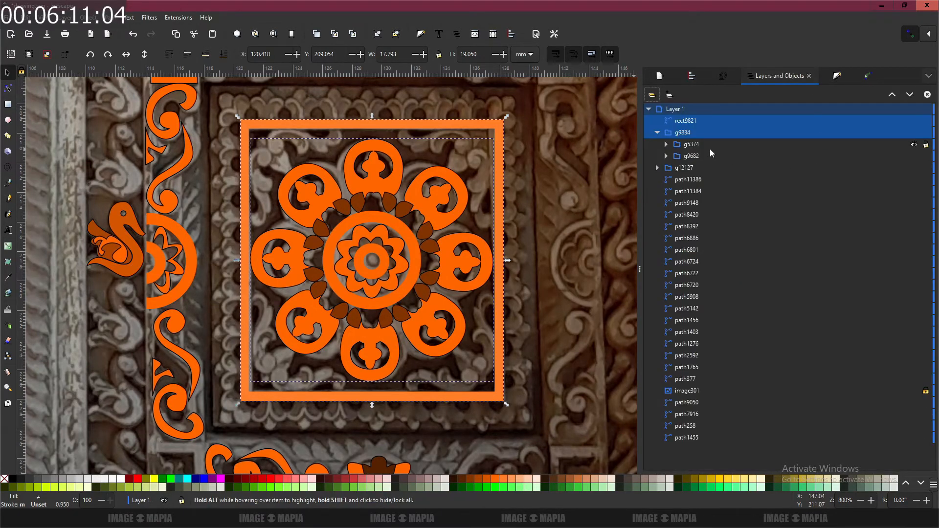
click(658, 168)
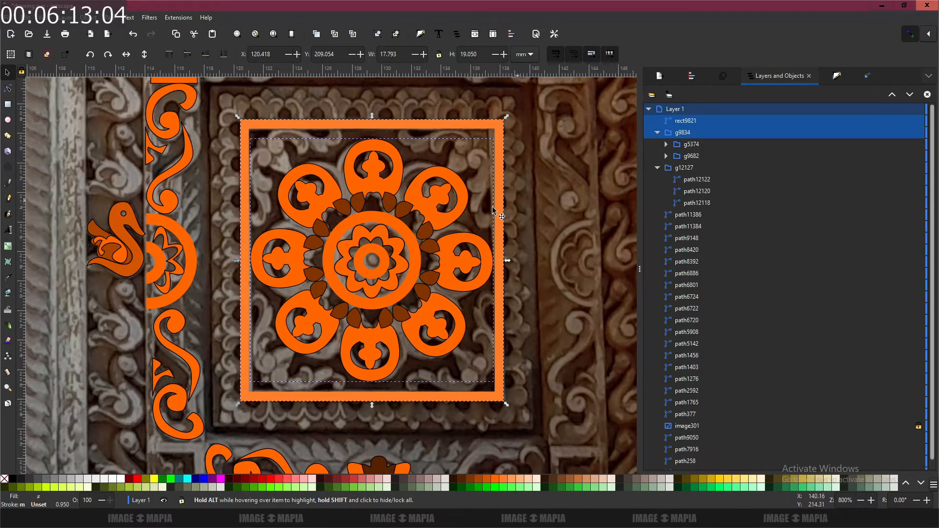
scroll(440, 231, down, 4)
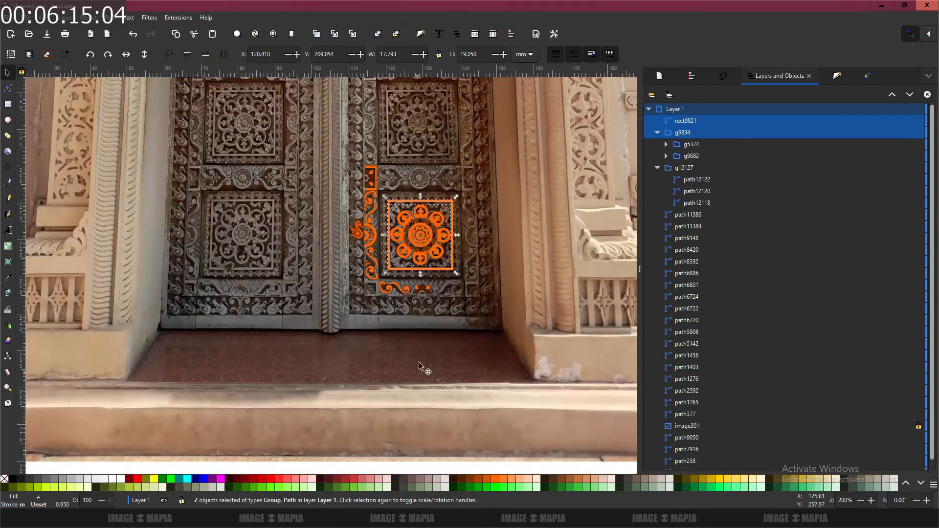
ctrl+scroll(425, 223, up, 3)
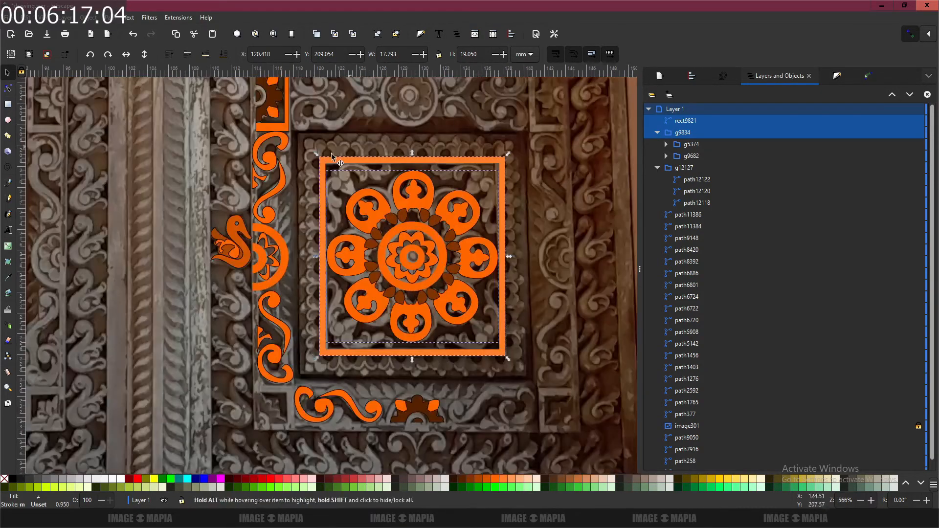
click(282, 128)
scroll(383, 175, up, 2)
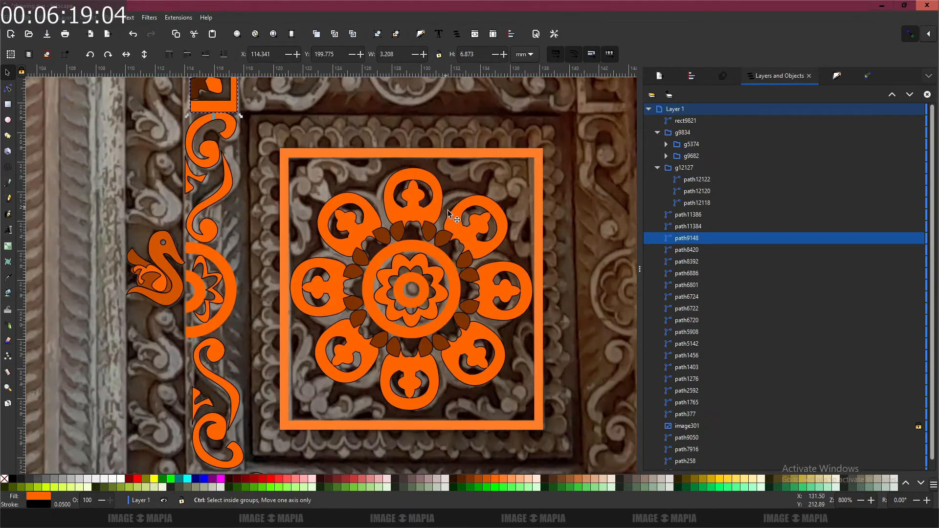
scroll(401, 174, up, 1)
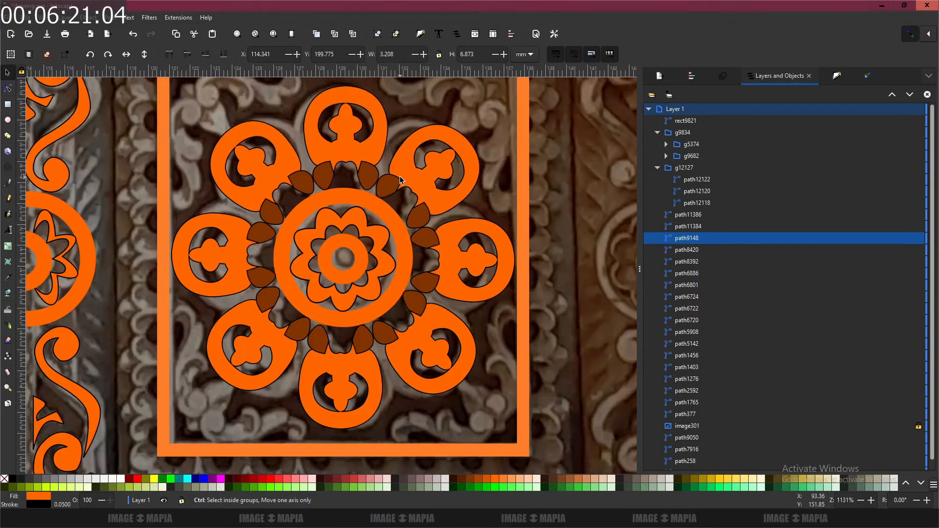
scroll(400, 180, down, 2)
drag(404, 180, 425, 244)
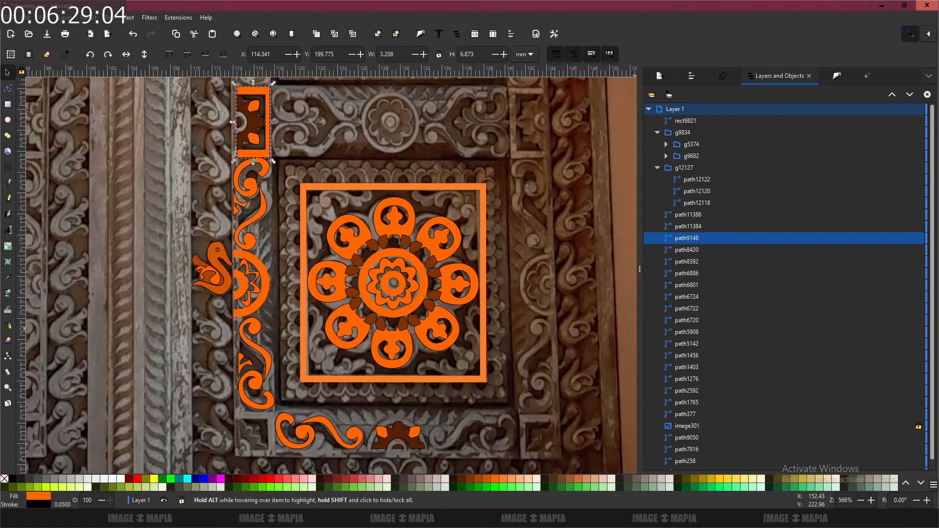
click(850, 518)
right_click(867, 461)
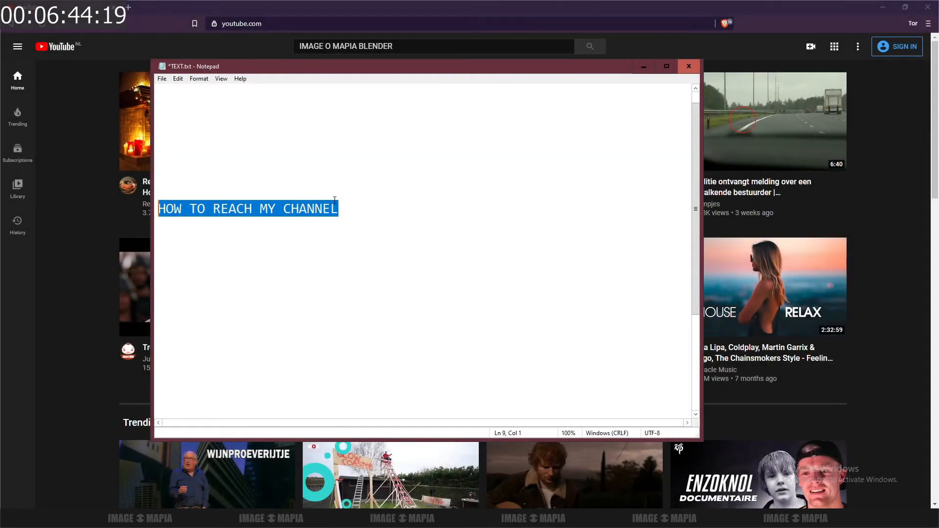
- In Notepad's TEXT.txt, add "image o mapia blender tutorial" after "HOW TO REACH MY CHANNEL" on the same line
click(349, 207)
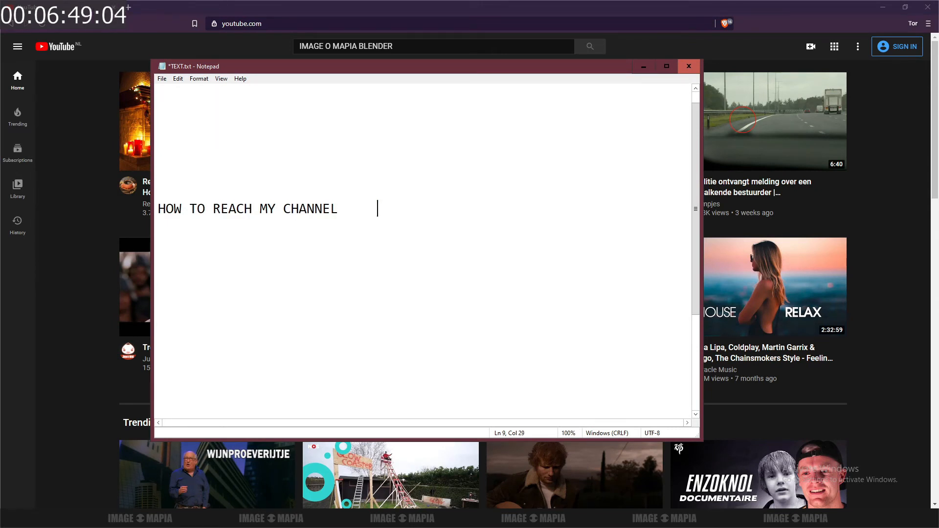
text(image o)
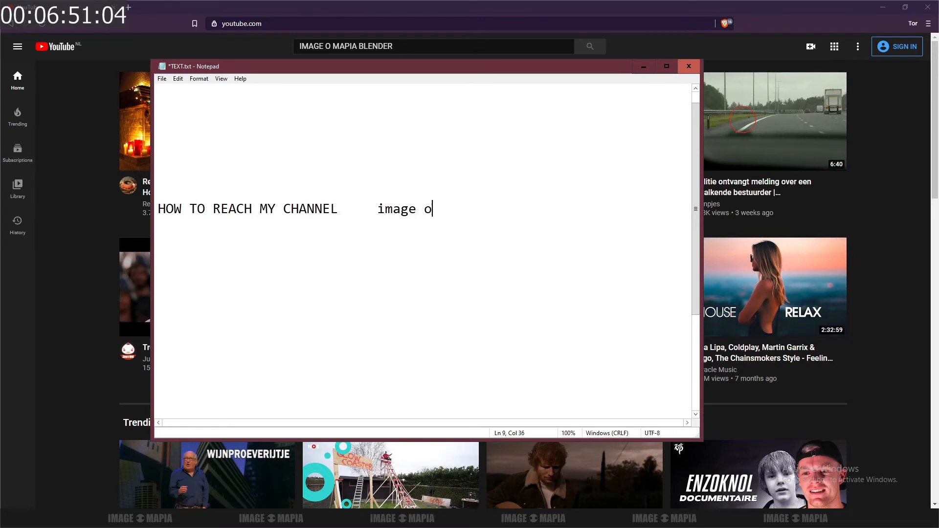
text( map)
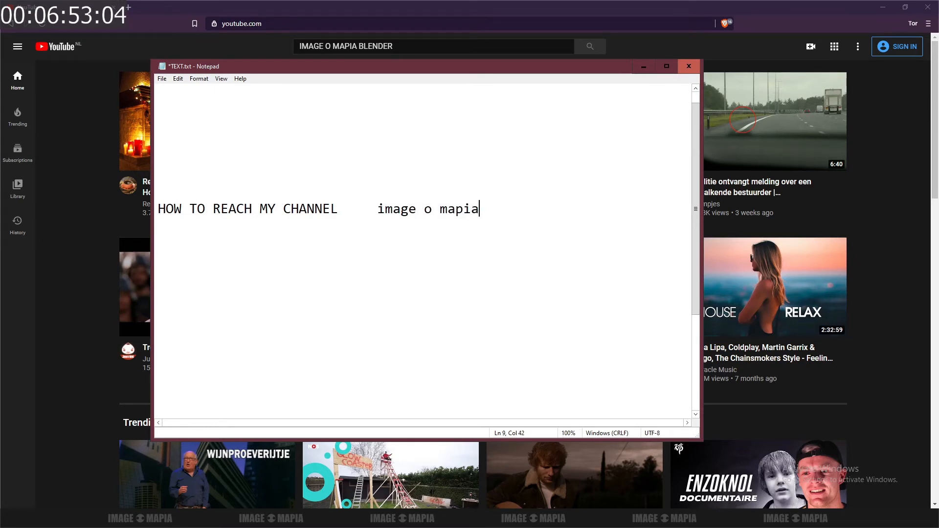
text(ia blender)
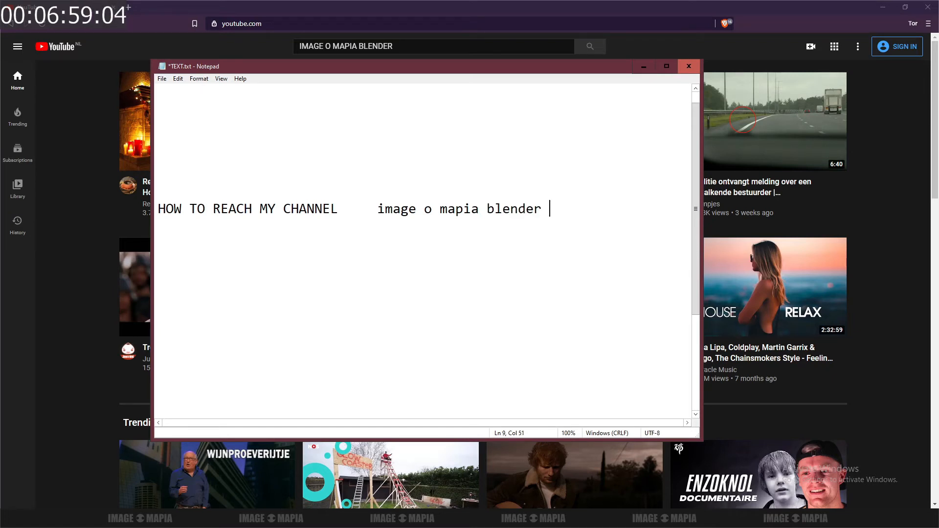
text( t)
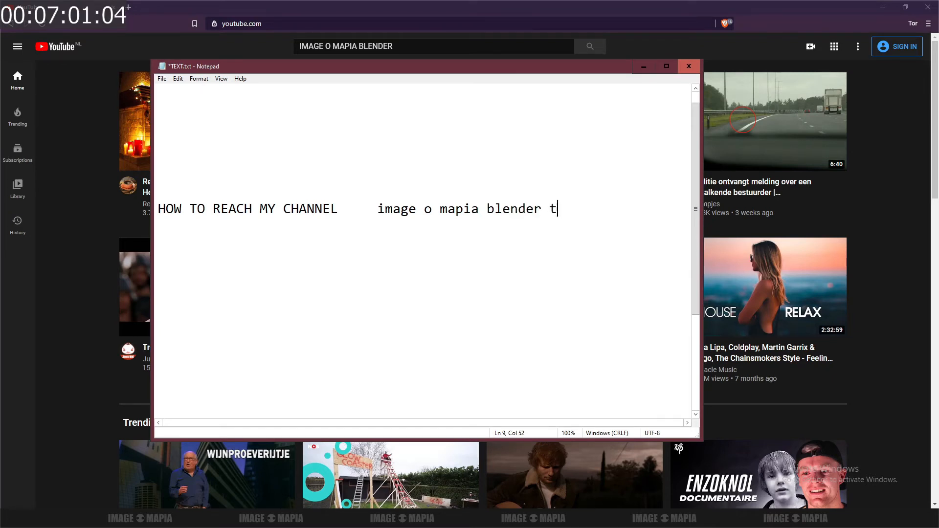
text(utorial)
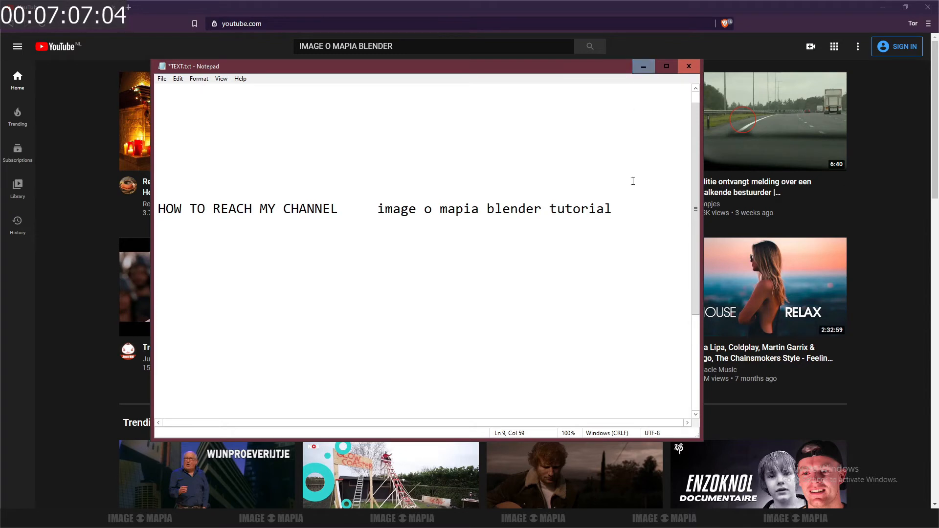
- Below the heading line, leave a blank line and add "OPNE YOUTUBE.COM> TYPE" followed by a copy of "image o mapia blender tutorial"
key(Return)
key(Return)
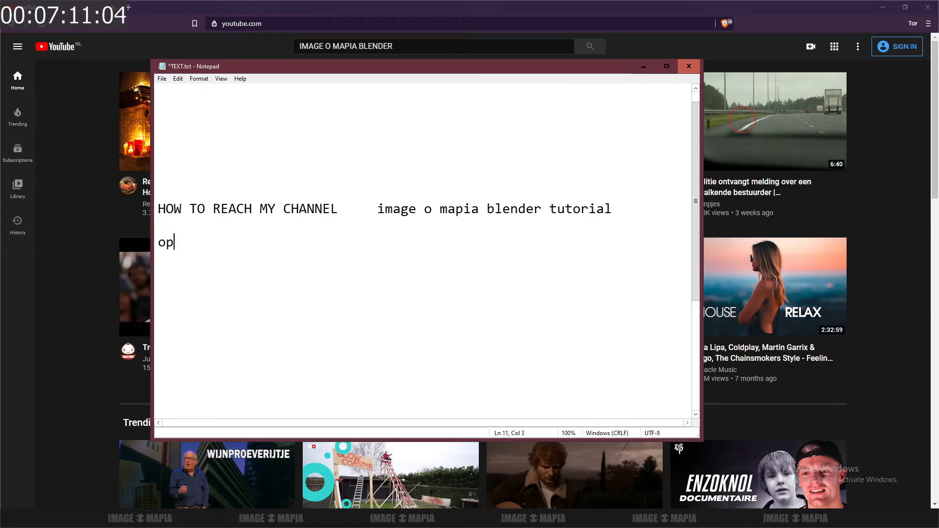
text(OPNE YOU)
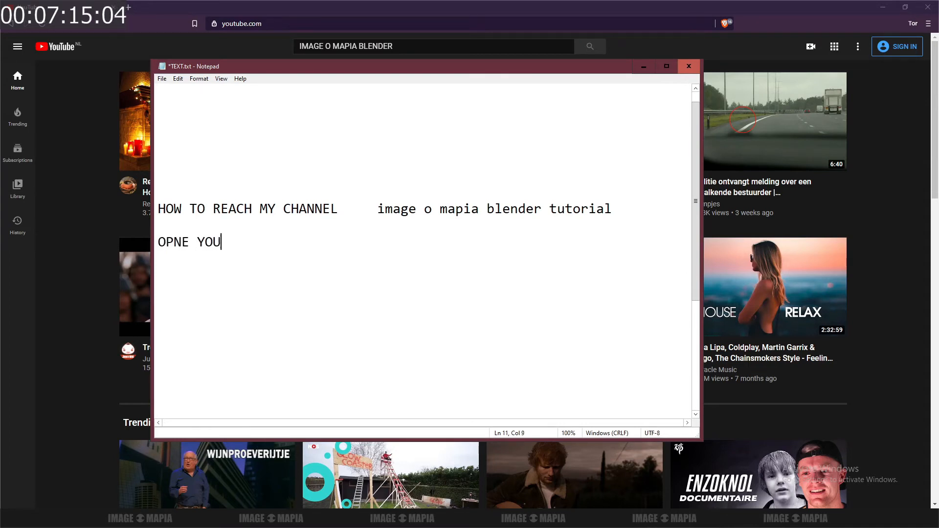
text(TUBE.COM> TYPE)
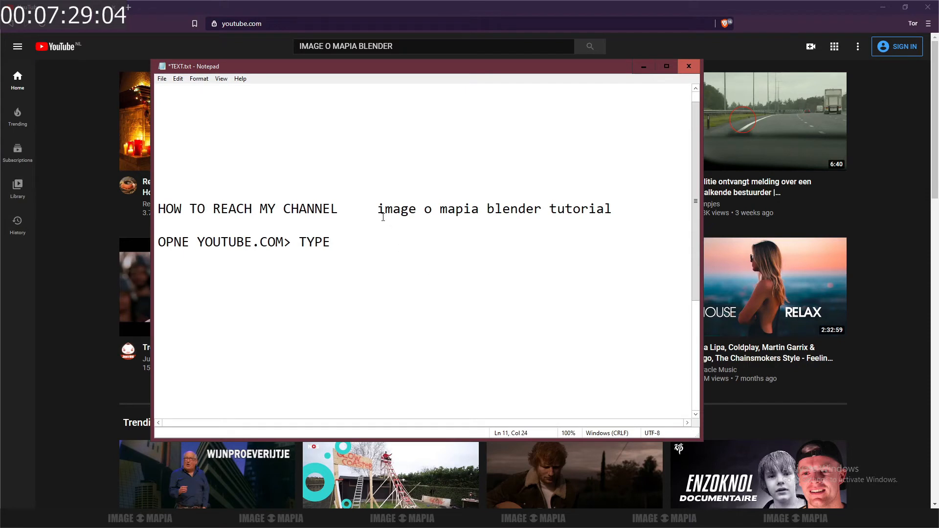
drag(377, 209, 613, 206)
key(ctrl+c)
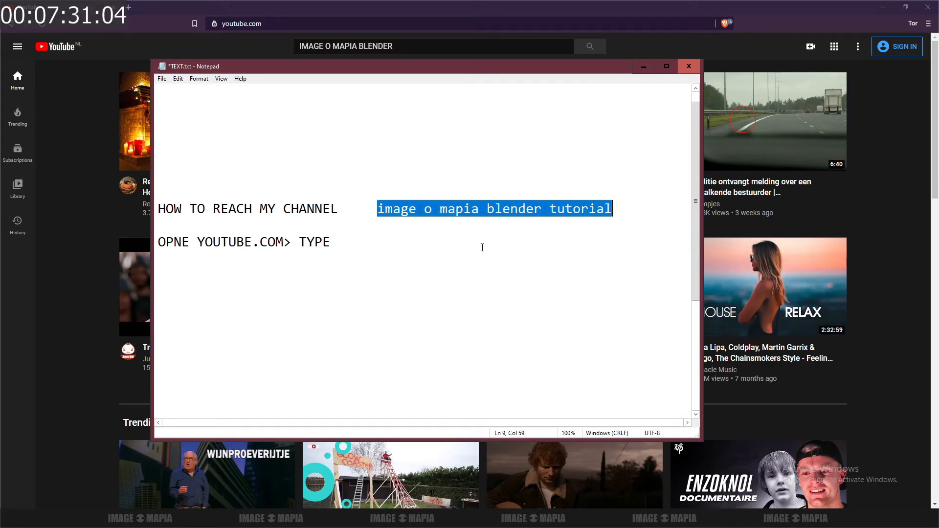
click(349, 252)
key(ctrl+v)
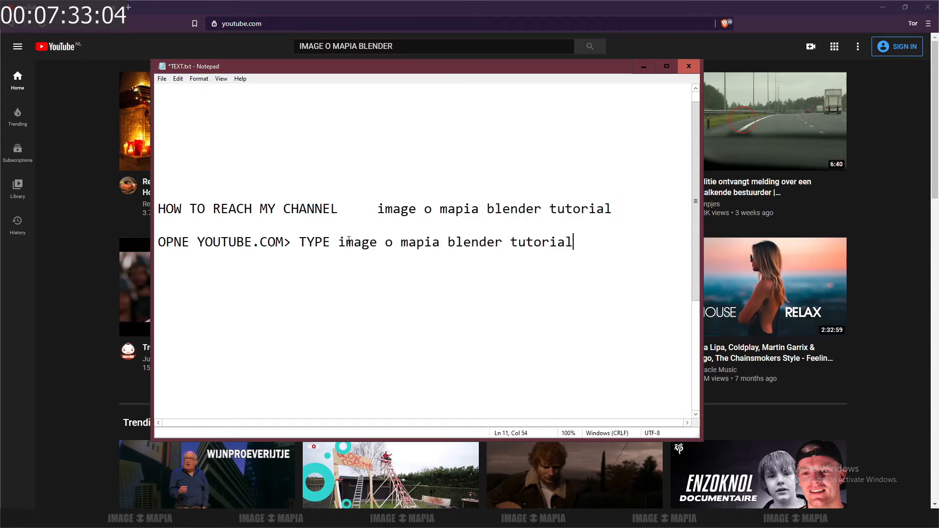
- Continue the instruction with "ON SEARCH" and put "BAR> HIT ENTER" on the line beneath it
text(ON SEARCH)
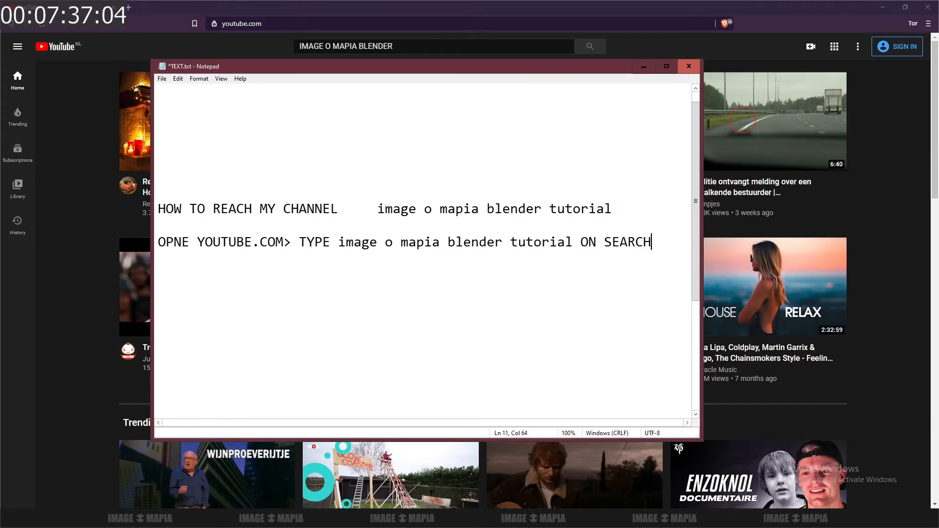
key(Return)
text(BAR)
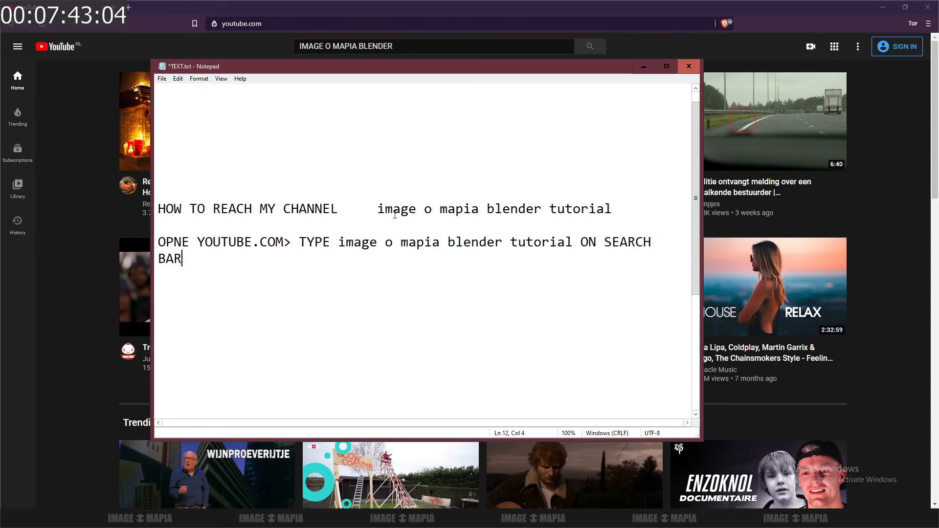
drag(377, 209, 542, 211)
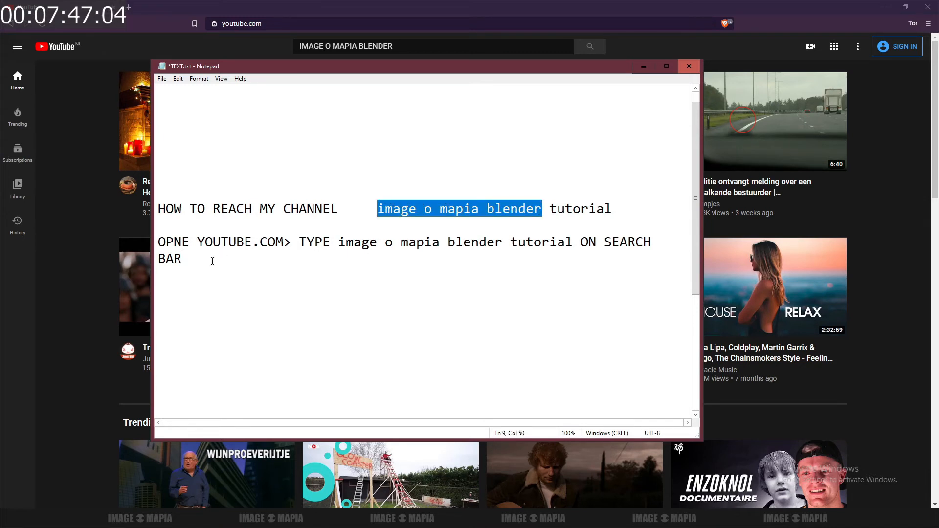
click(193, 261)
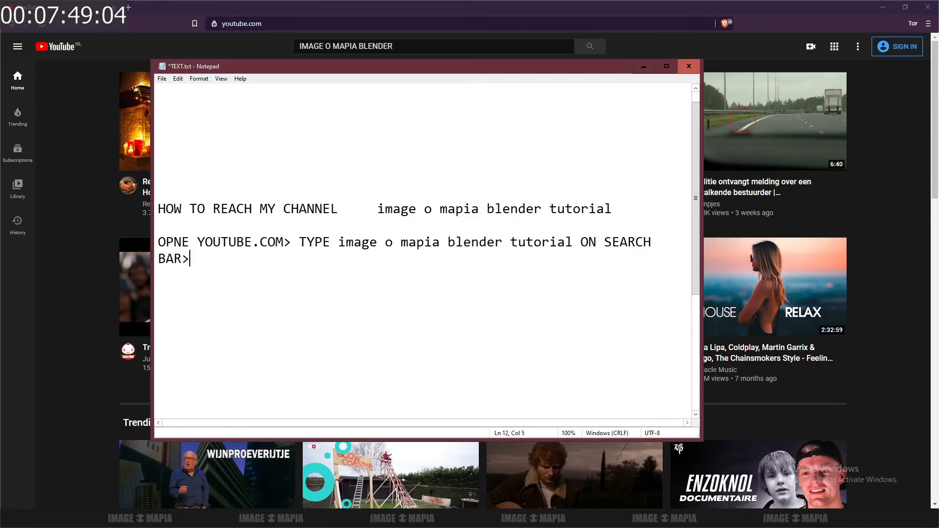
text(> HIT ENTER)
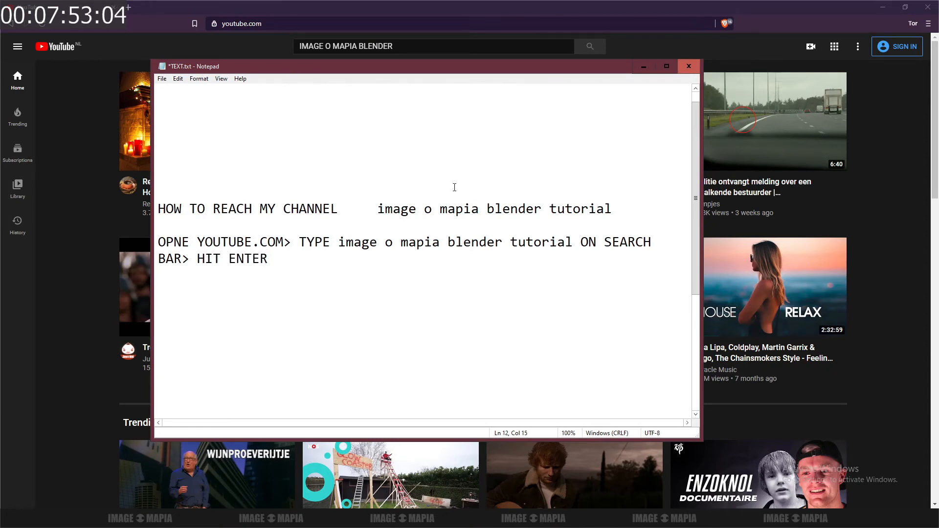
- Minimize the notes, switch to YouTube in the browser and search for "IMAGE O MAPIA BLENDER"
click(643, 66)
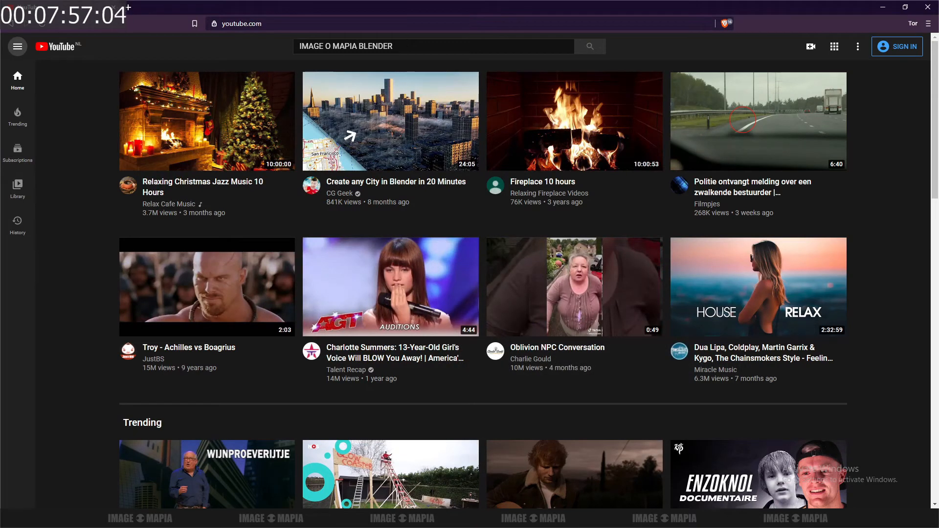
click(563, 48)
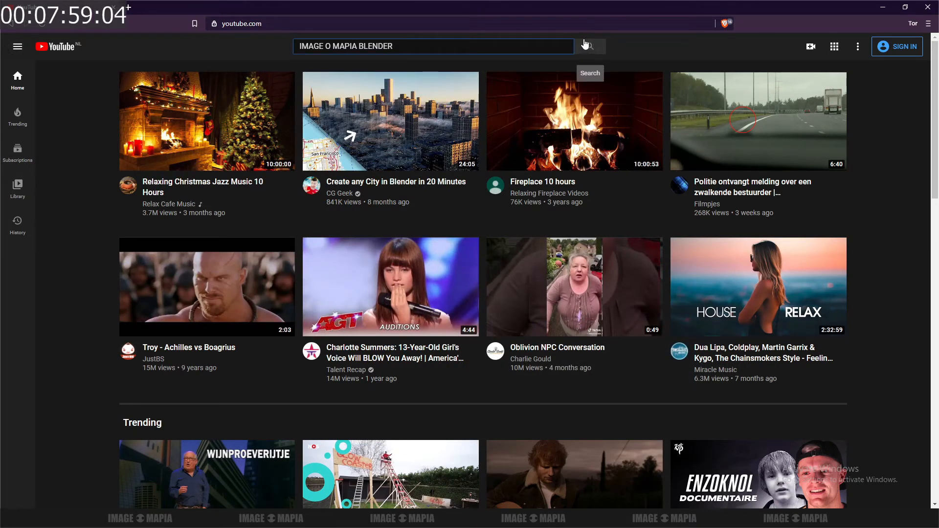
click(586, 51)
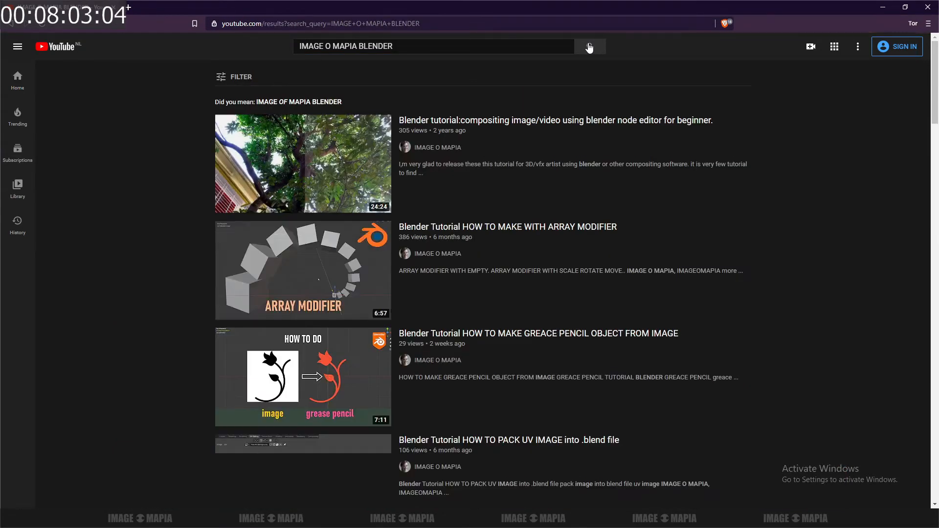
- Look through the search results for Blender tutorials from the IMAGE O MAPIA channel, and return to the first result
scroll(511, 226, down, 2)
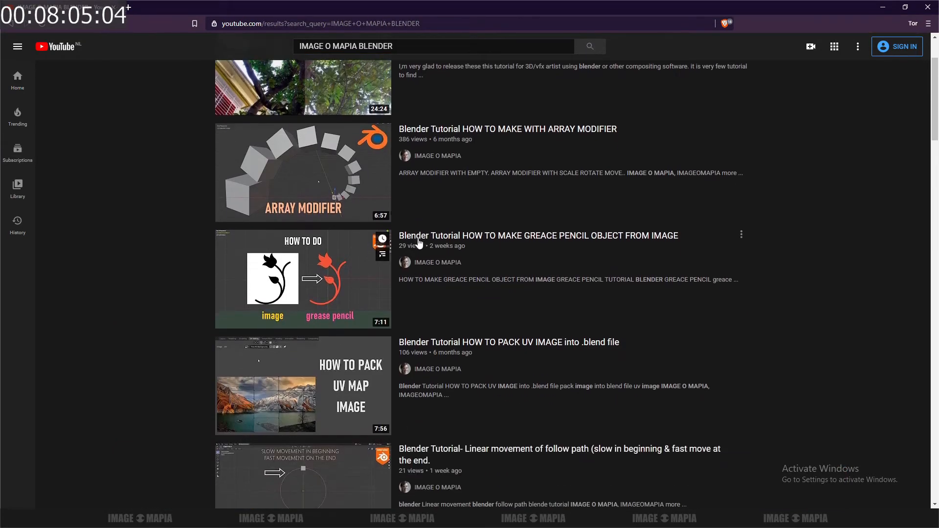
scroll(506, 226, up, 2)
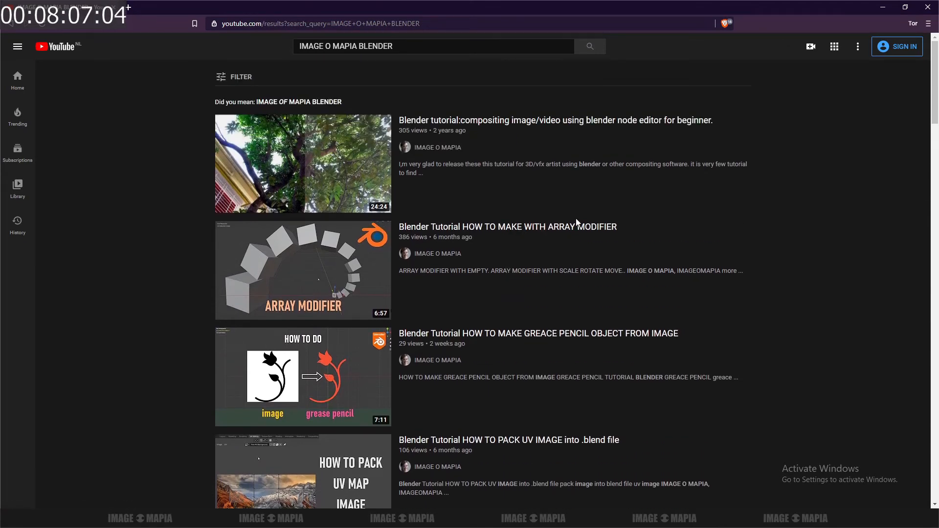
scroll(577, 222, down, 1)
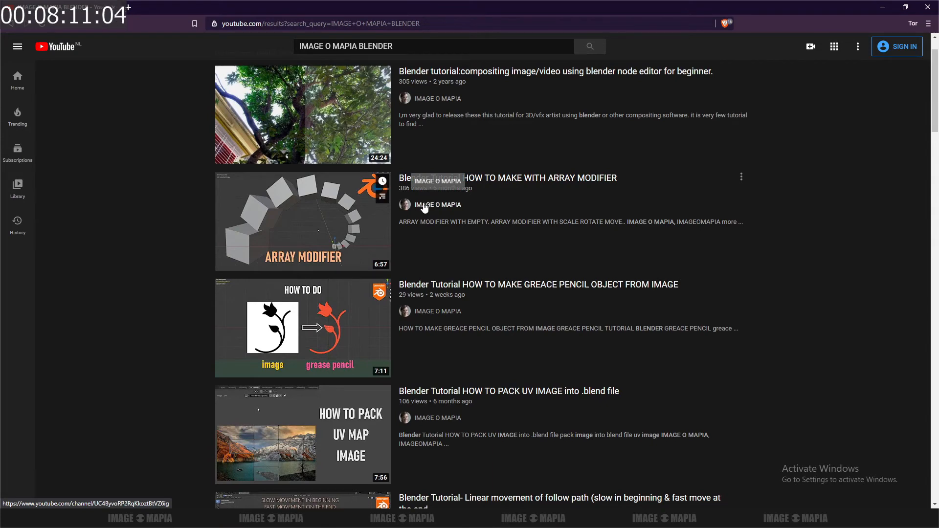
scroll(423, 206, up, 1)
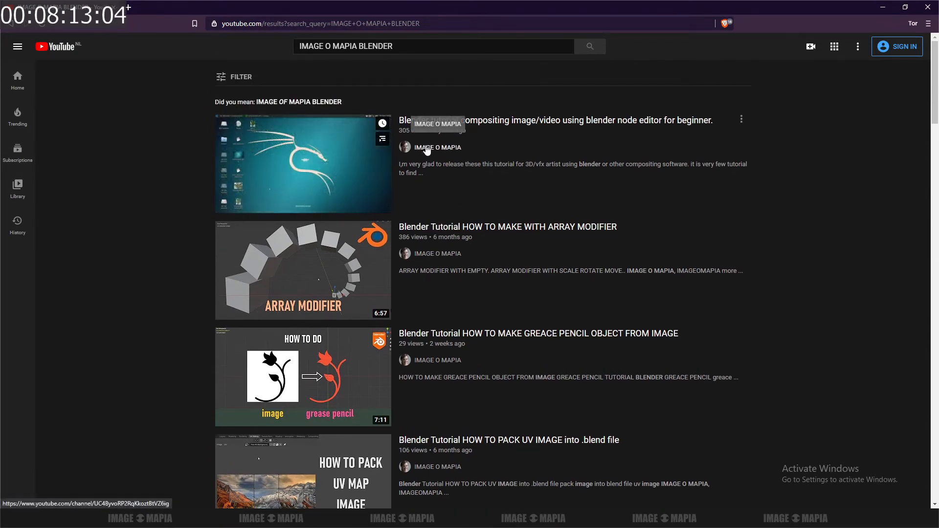
scroll(419, 204, down, 3)
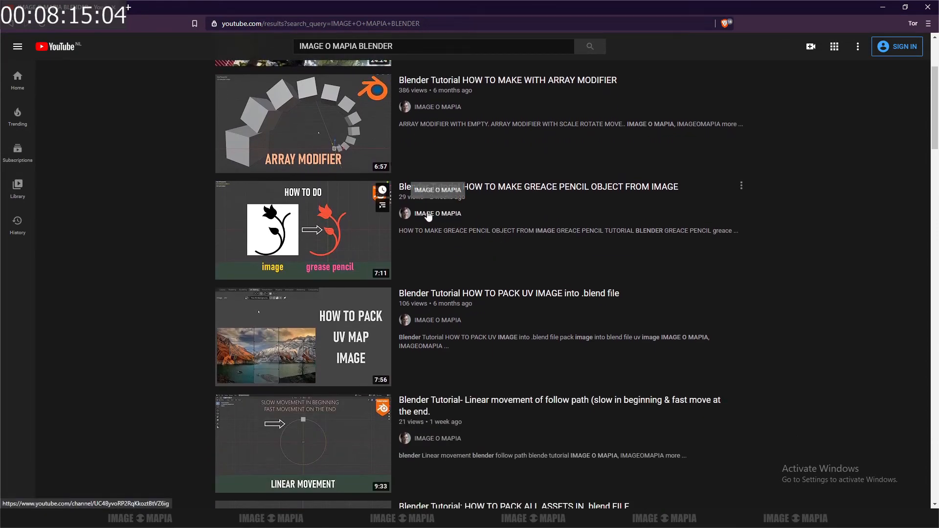
scroll(439, 216, down, 2)
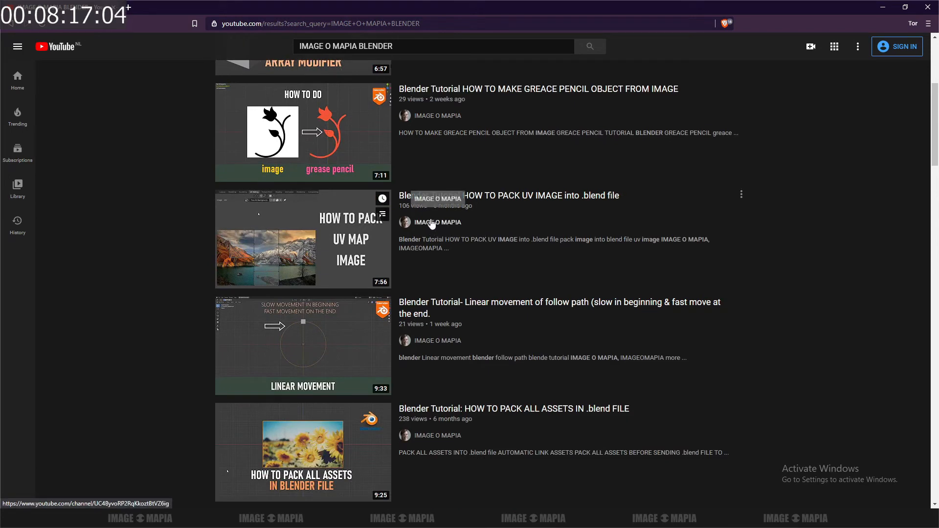
scroll(433, 235, down, 2)
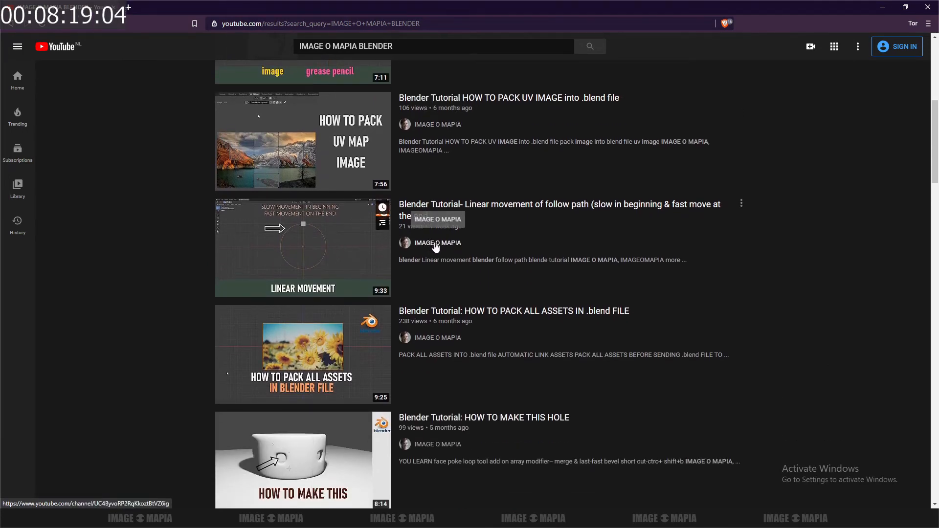
scroll(435, 235, down, 3)
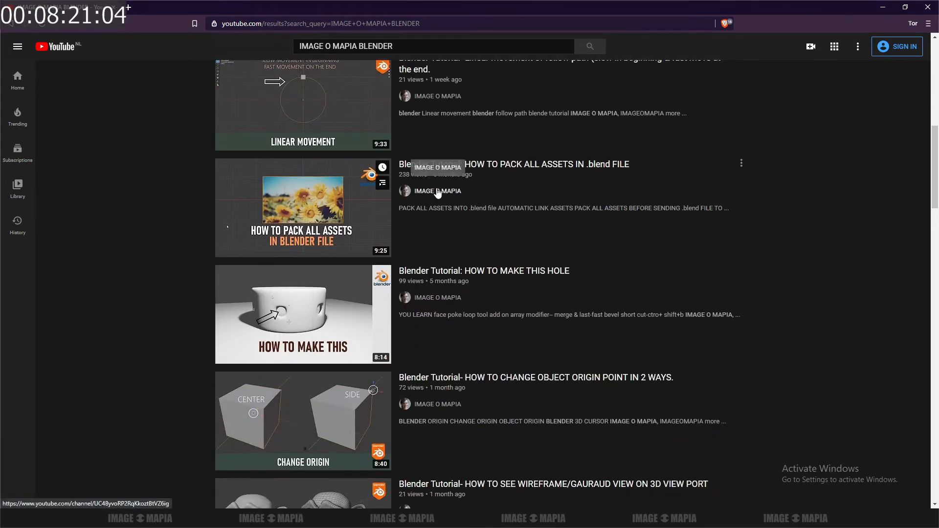
scroll(454, 215, down, 2)
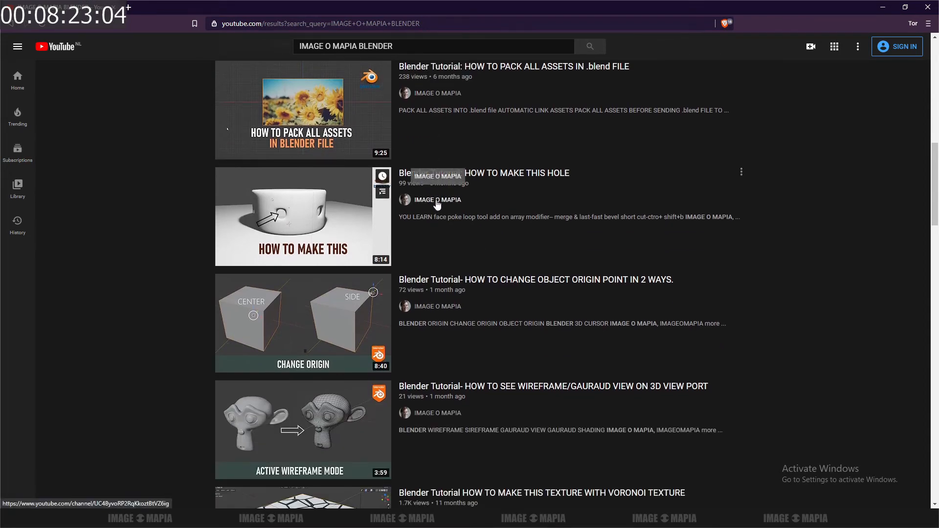
scroll(436, 204, down, 7)
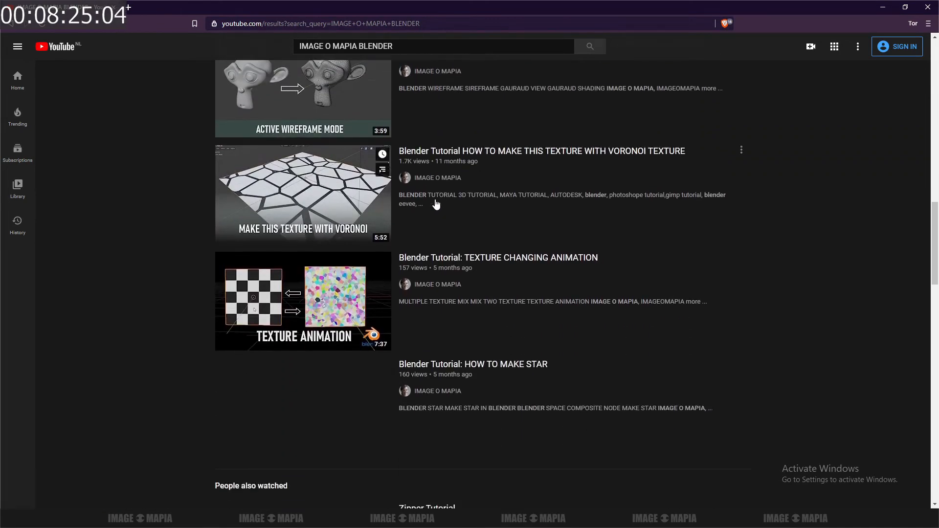
scroll(437, 204, down, 3)
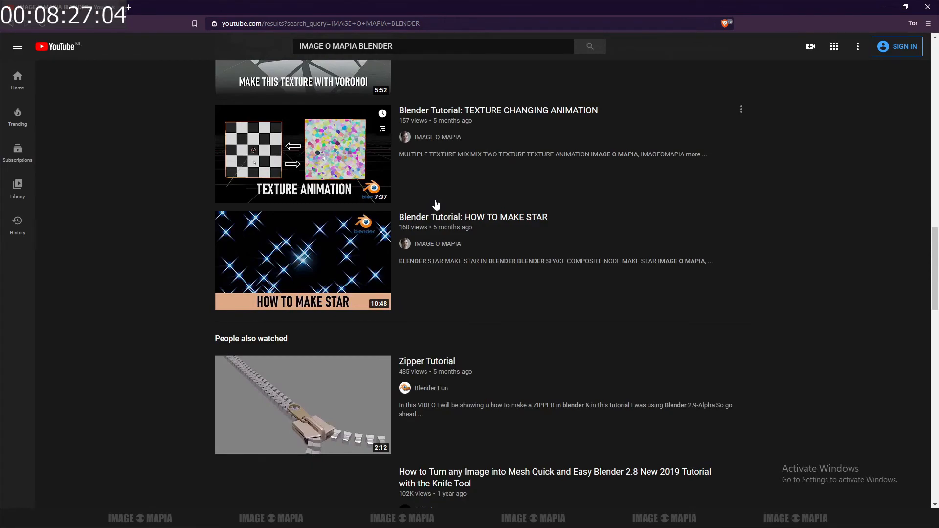
scroll(437, 206, down, 2)
scroll(436, 206, up, 16)
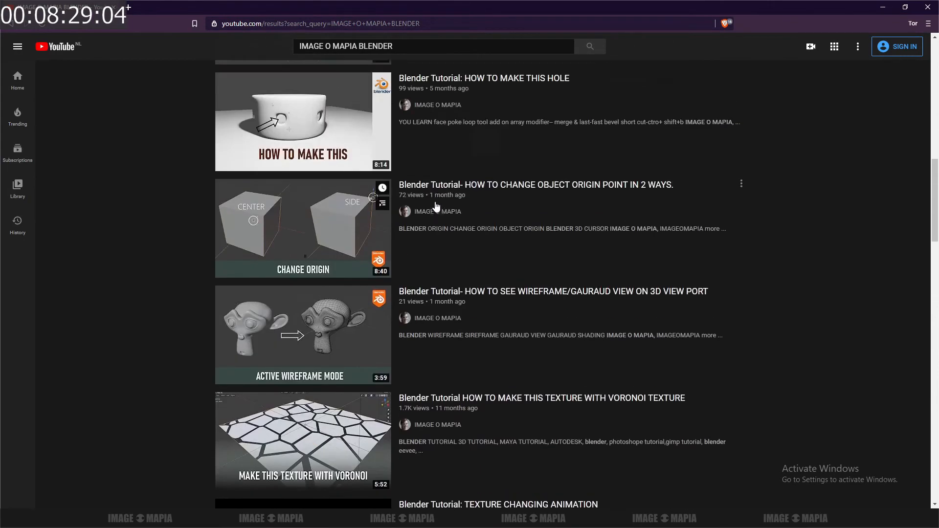
scroll(436, 206, up, 8)
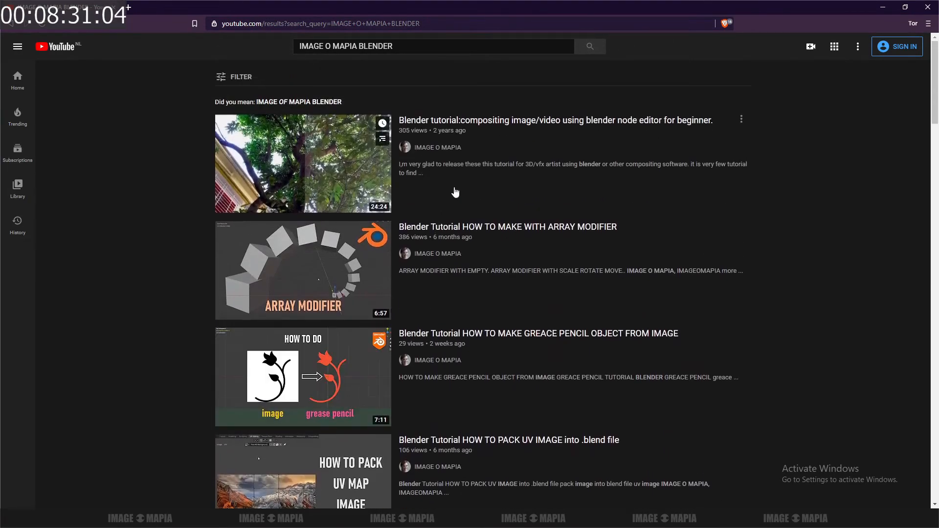
- Open the IMAGE O MAPIA channel page from the first search result and view its popular uploads
click(438, 154)
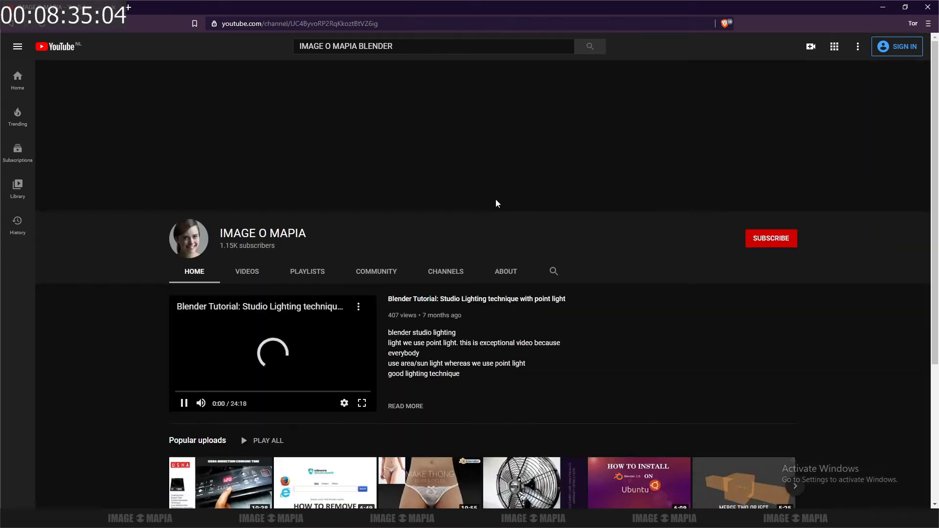
scroll(408, 218, down, 1)
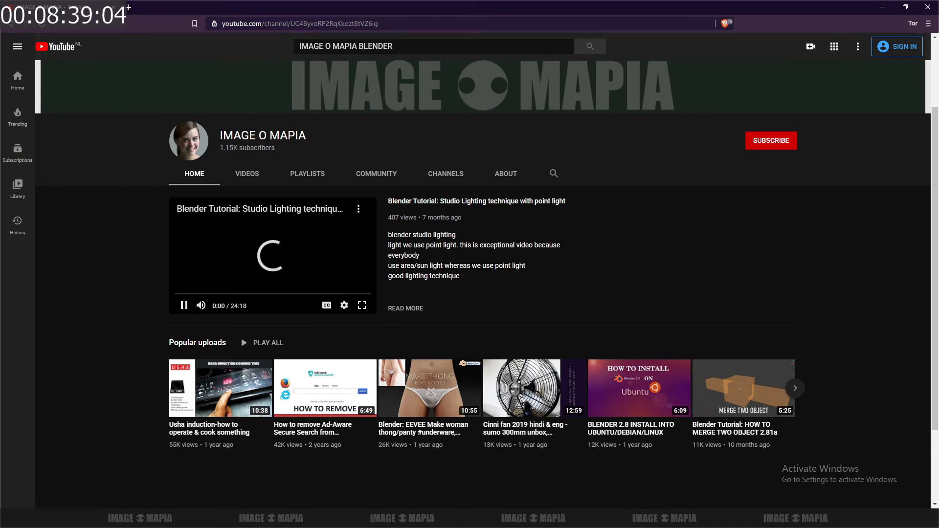
- Back in Notepad, append "> GO TO BLENDER TUTORIAL SECTION>" after "HIT ENTER" in the channel instructions
click(666, 518)
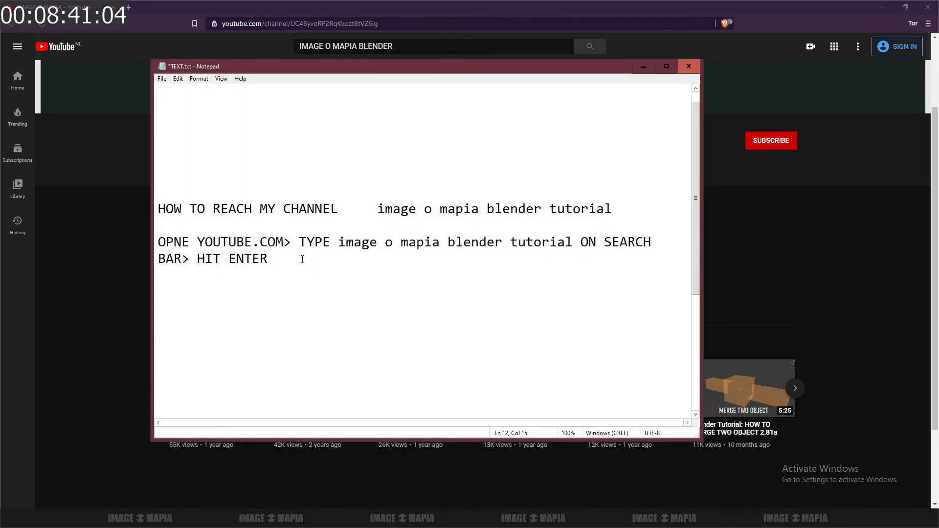
text(GO TO BLENDER)
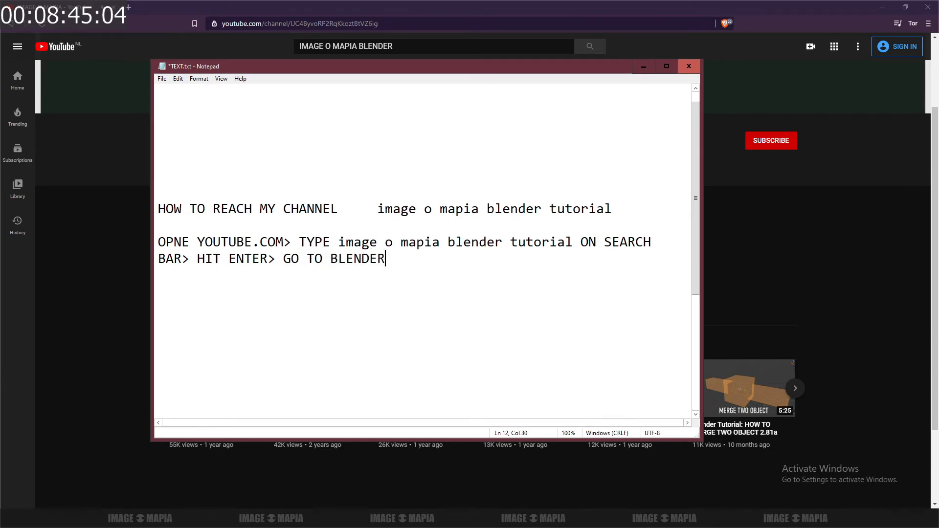
text( T;UTO)
key(BackSpace)
key(BackSpace)
key(BackSpace)
key(BackSpace)
text(UTORIAL )
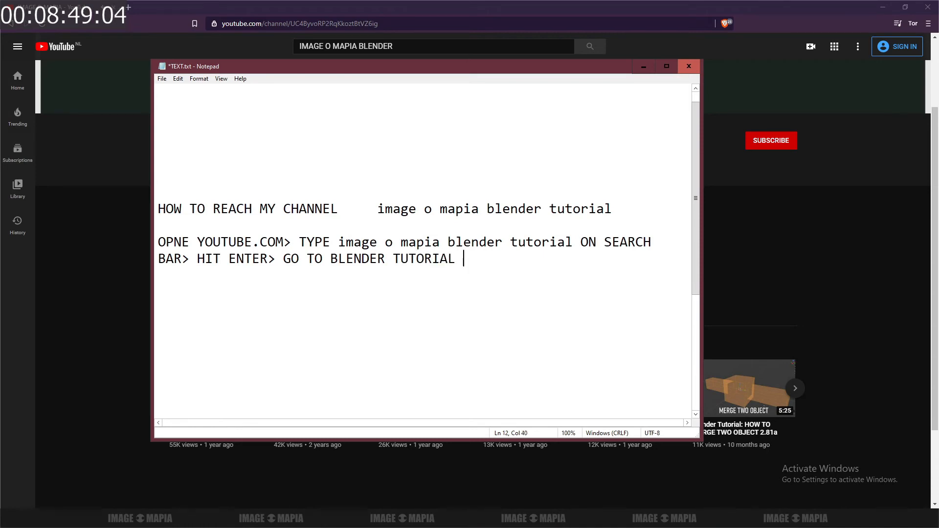
text(SECTION)
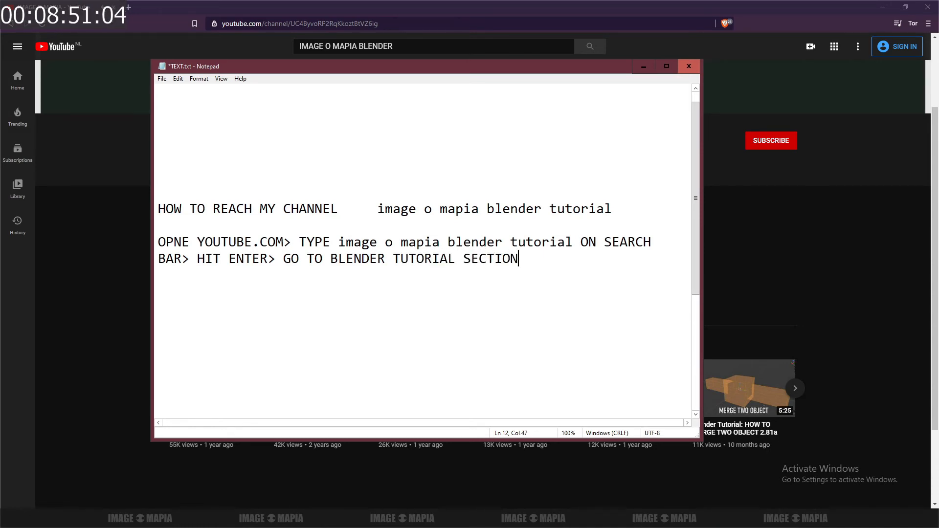
text(>)
- Minimize the notes, return to the channel page in the browser and display its full list of uploaded videos
click(643, 67)
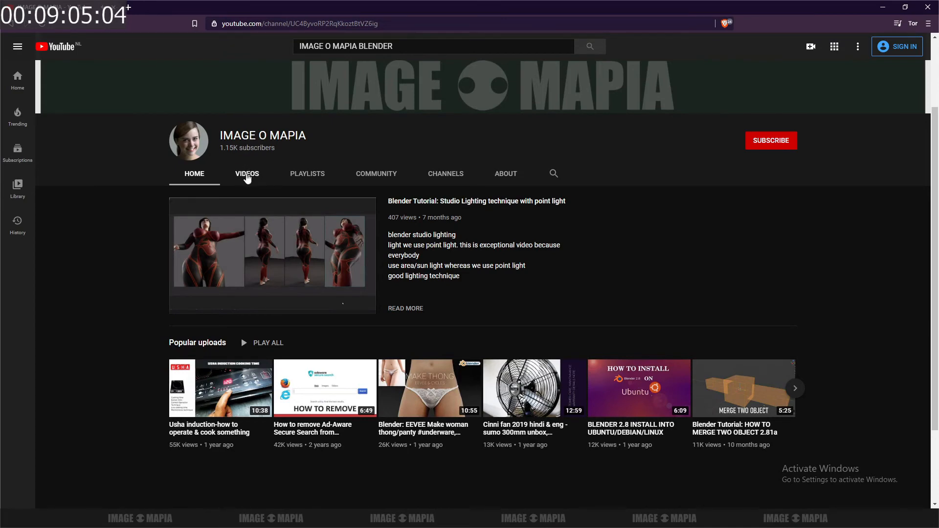
click(247, 175)
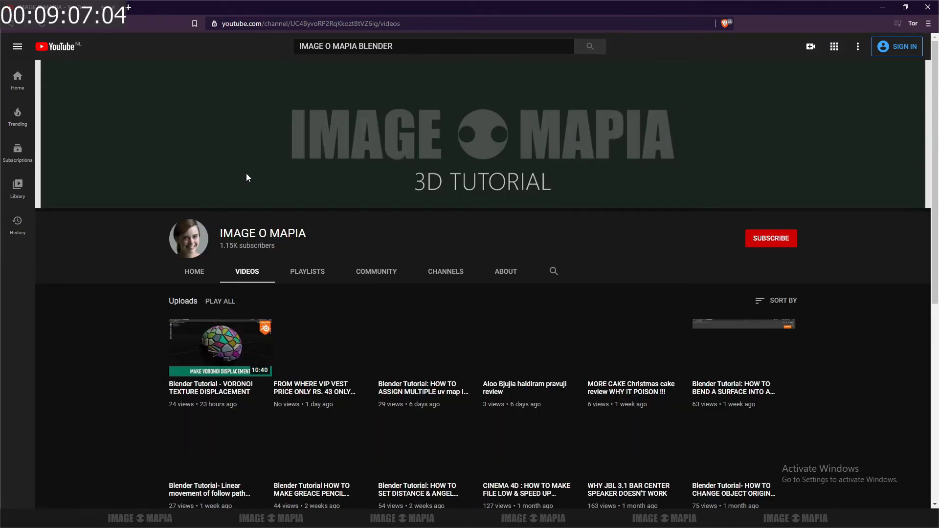
scroll(232, 214, down, 2)
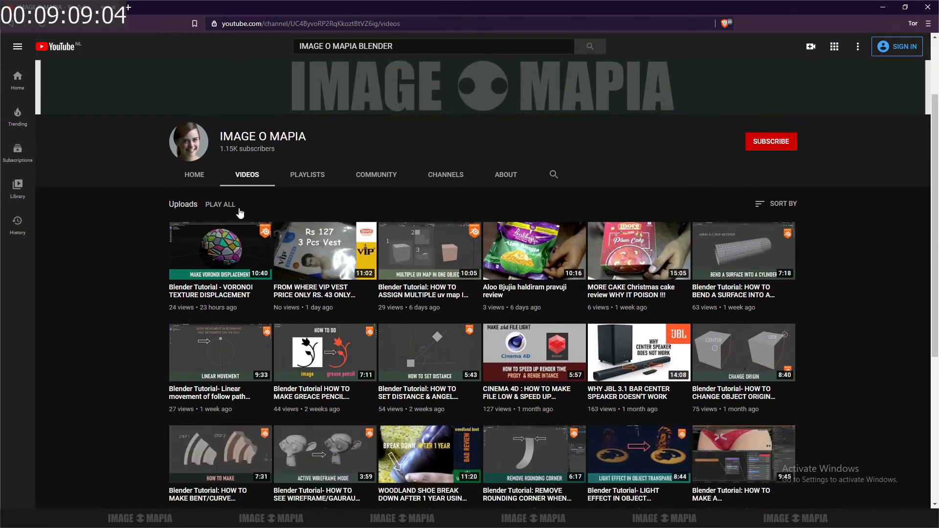
- Switch to Notepad, append "GO TO PLAYLIST>" after "SECTION>" in the channel instructions and start a new line
key(alt+Tab)
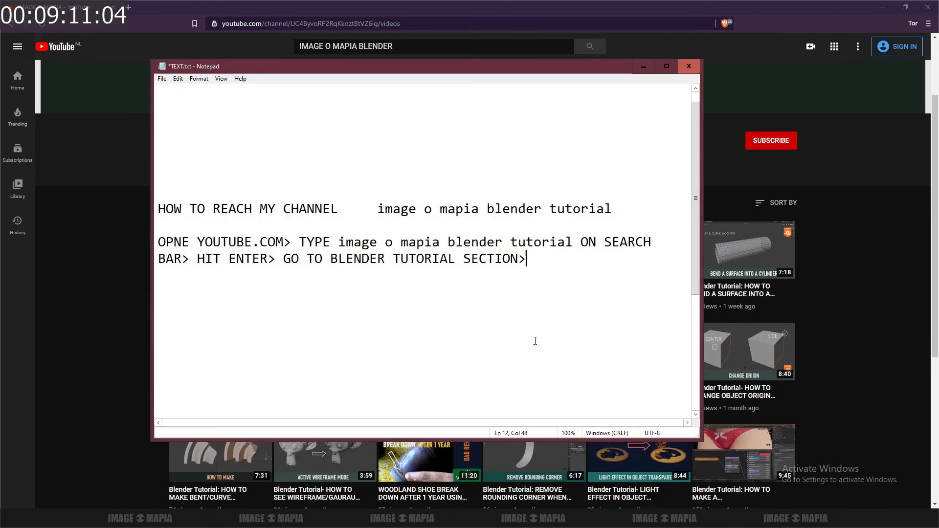
text(GO TO PLAY)
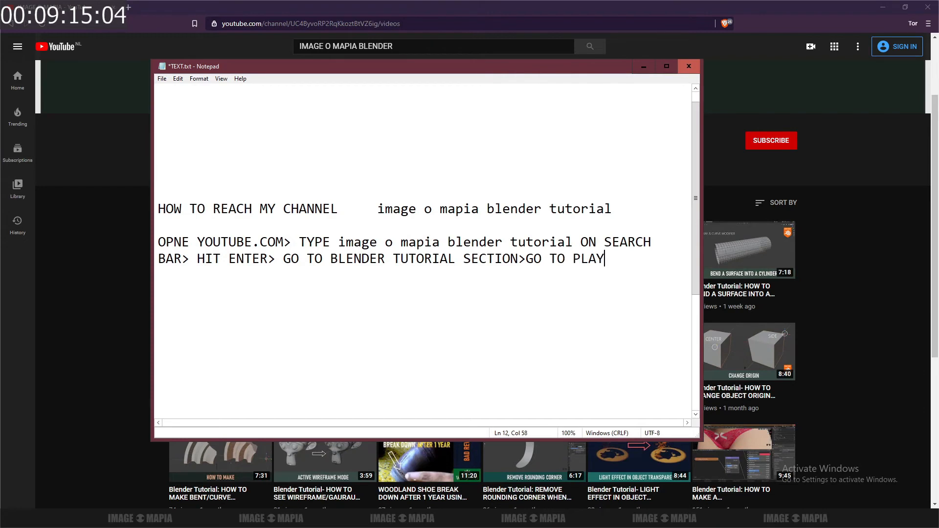
text(LIST>)
key(Return)
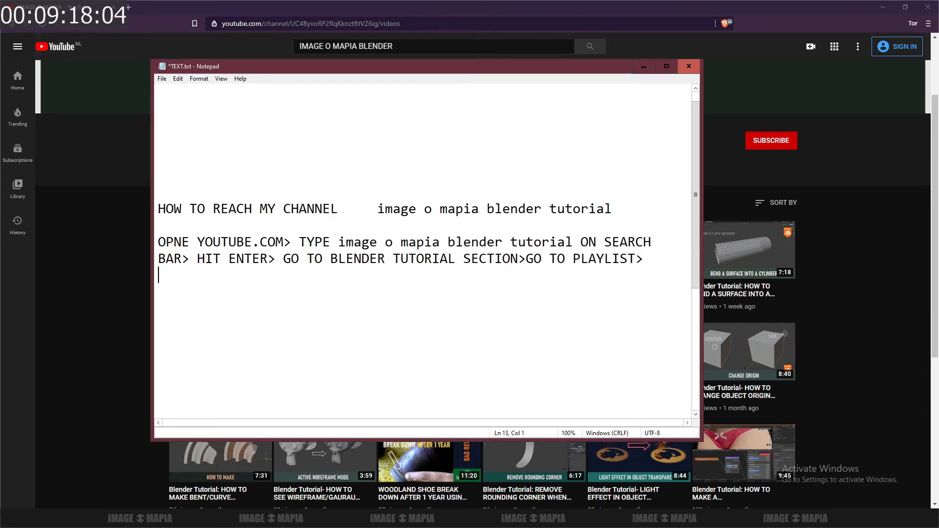
- Minimize the notes and display the IMAGE O MAPIA channel's created playlists in the browser, down to BLENDER TUTORIAL
click(644, 66)
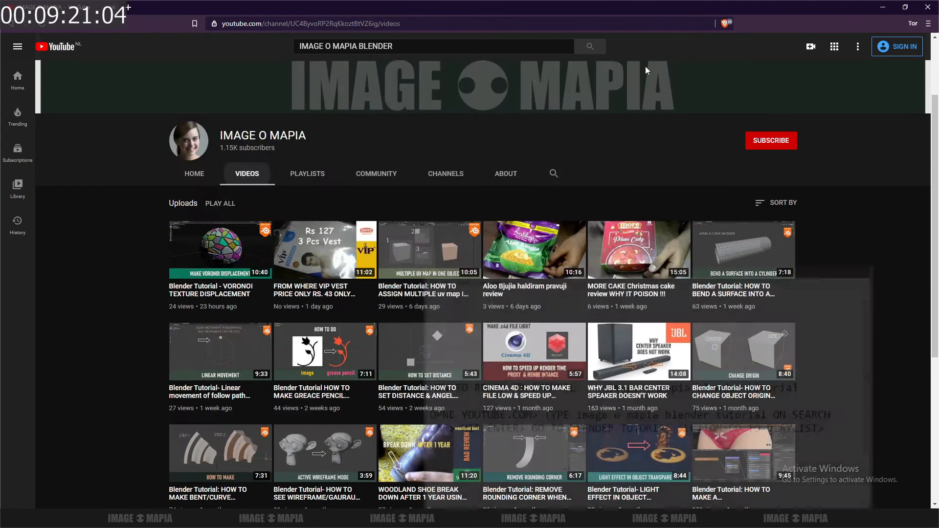
click(310, 177)
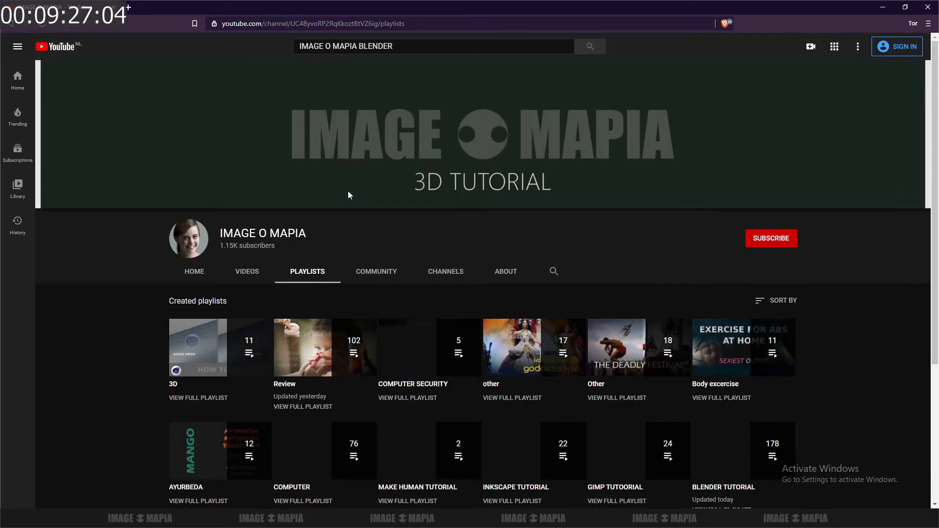
scroll(348, 190, down, 3)
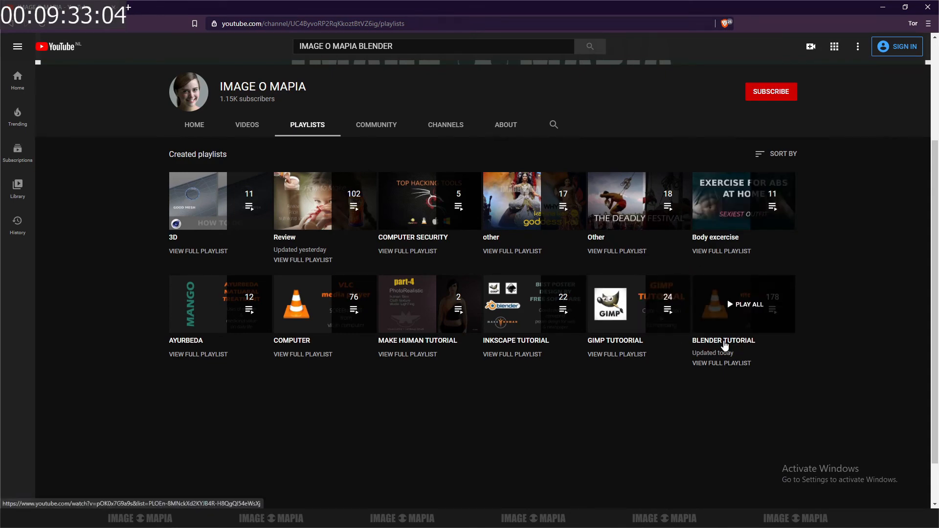
scroll(705, 347, down, 1)
- Back in Notepad, add "CLICK ON BLENDER TUTORIAL/3D" on the new line of the channel instructions, and minimize the notes
key(alt+Tab)
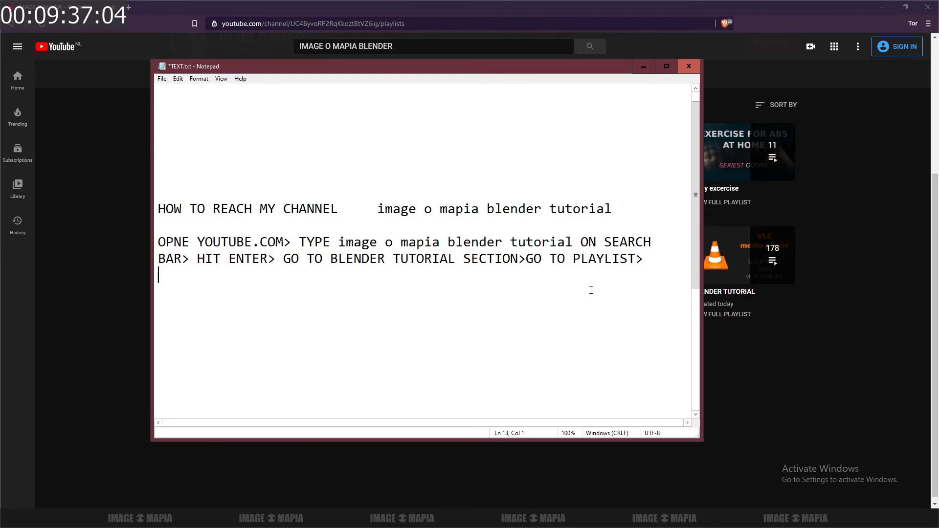
text(CLICK ON)
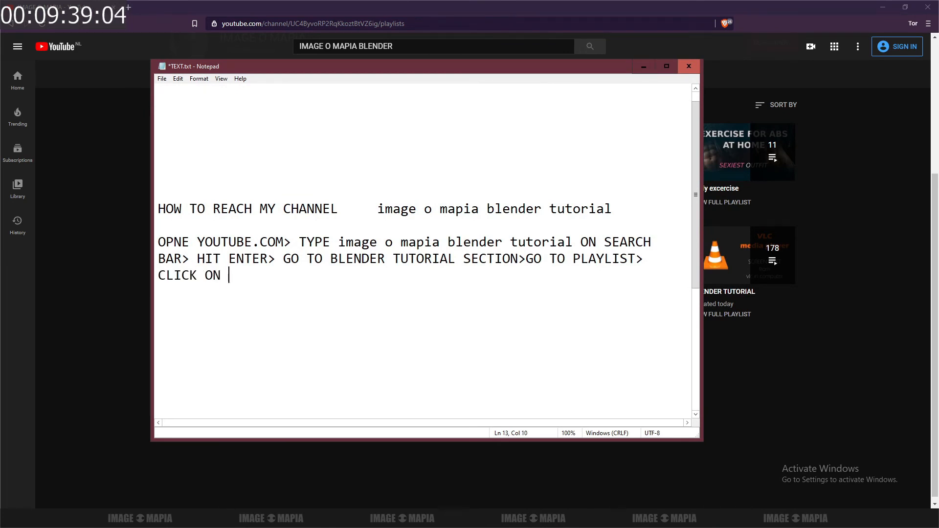
text( BLENDER TUT)
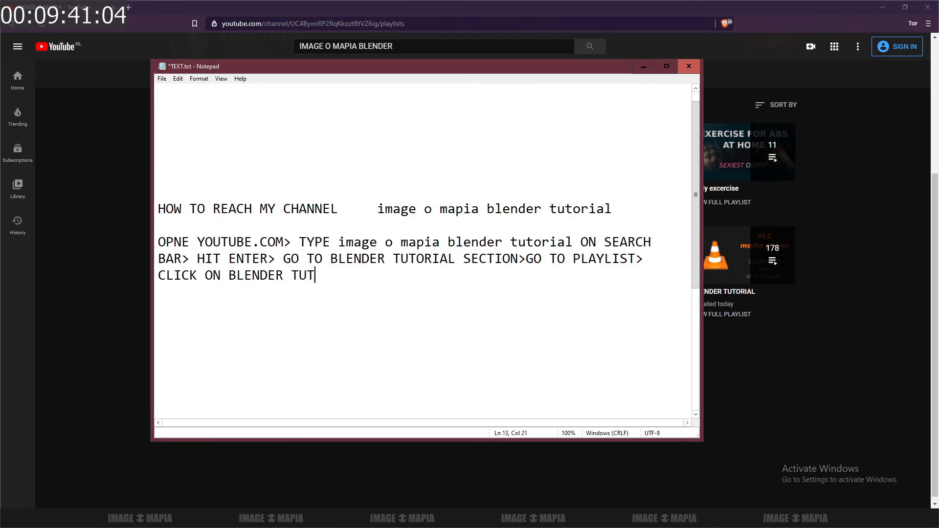
text(ORIAL/3D)
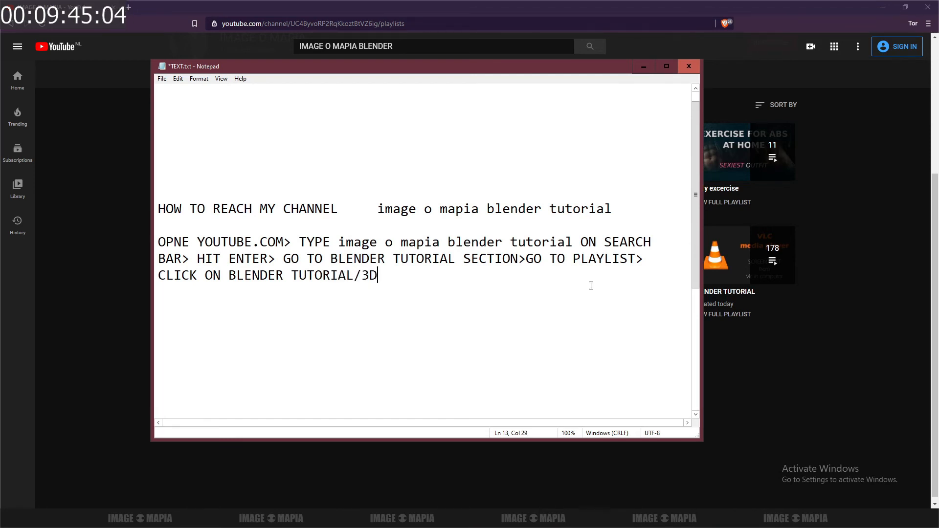
drag(520, 67, 502, 113)
click(625, 112)
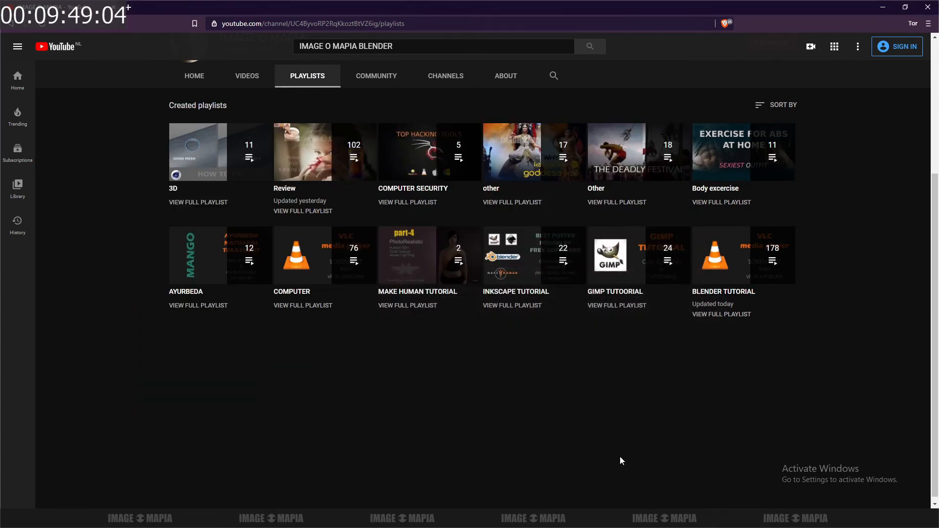
- Recheck the notes, then open the BLENDER TUTORIAL playlist from the channel's playlists and pause its first video
mouse_move(727, 269)
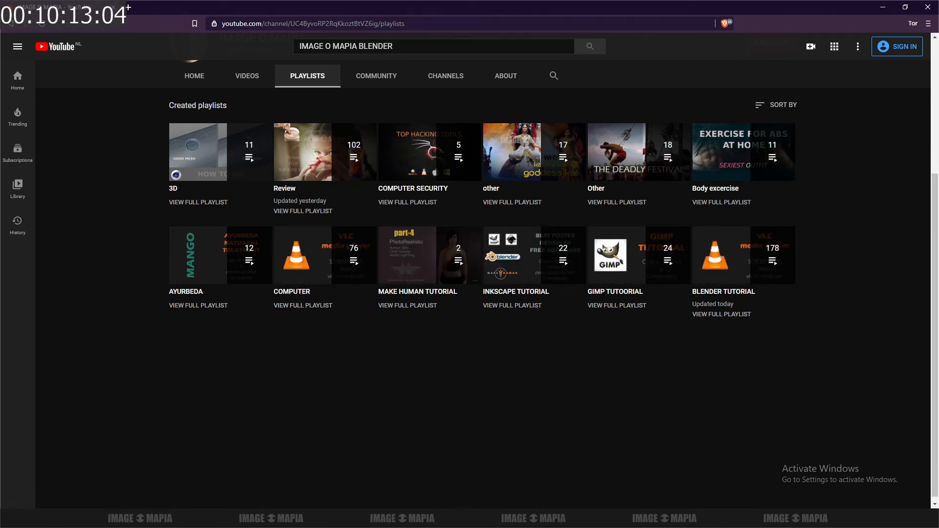
click(616, 518)
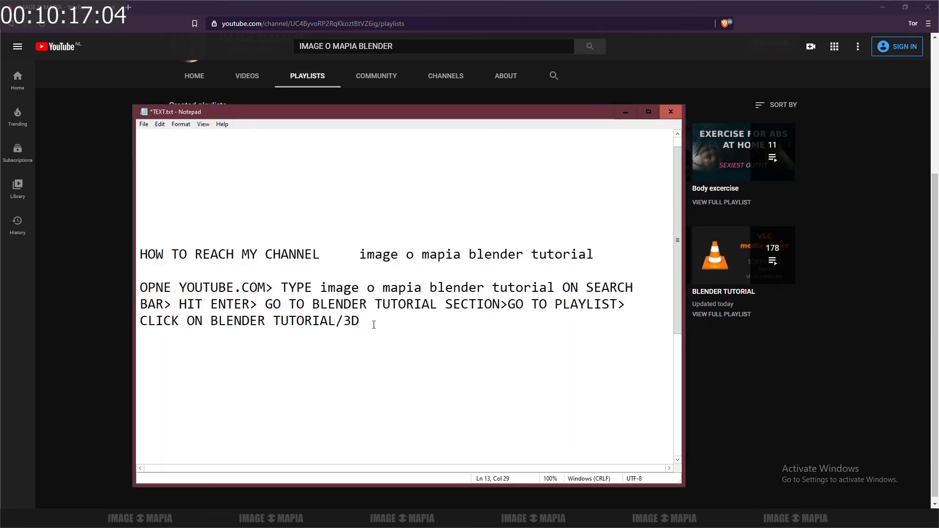
click(625, 112)
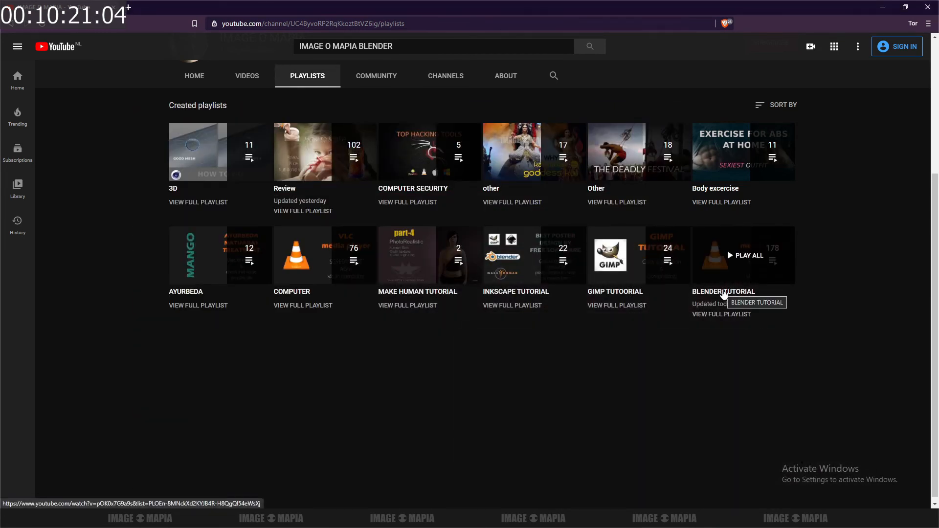
click(724, 293)
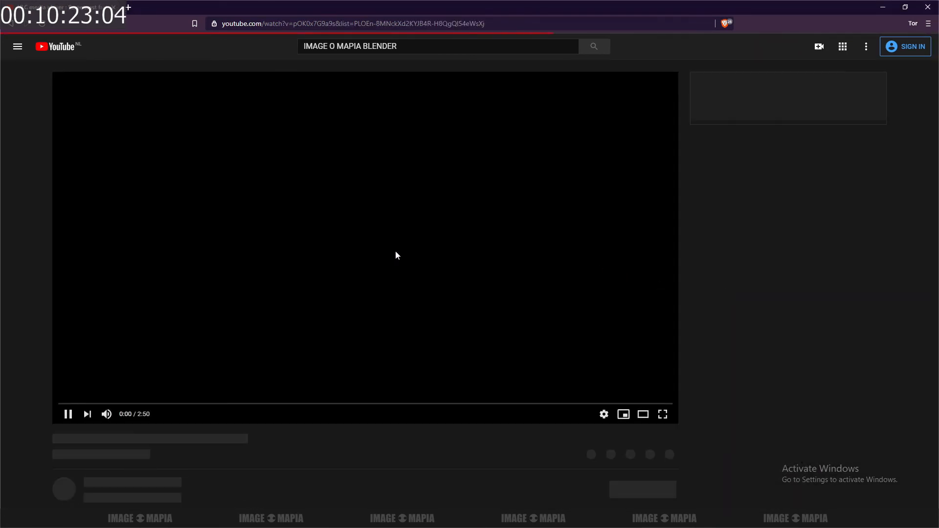
click(78, 313)
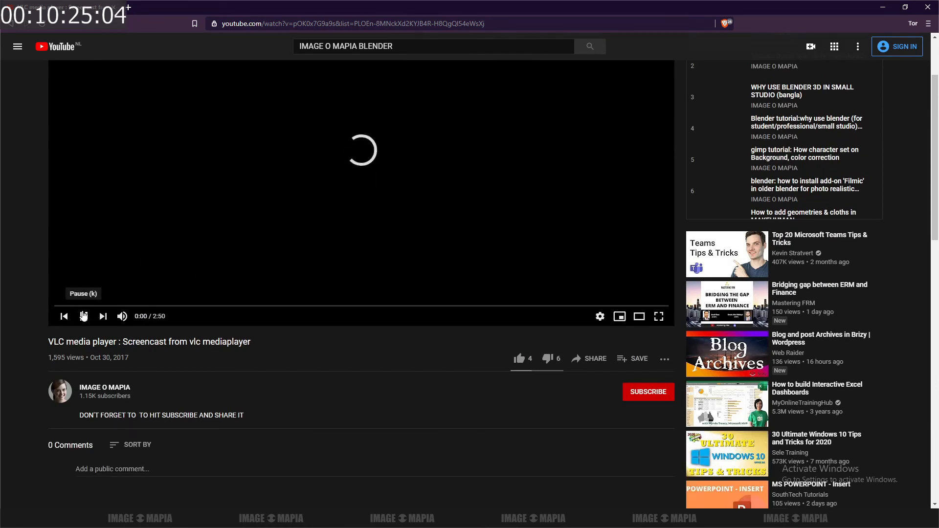
- Dismiss the sign-in notice and look through the list of videos in the BLENDER TUTORIAL playlist
scroll(800, 190, down, 1)
scroll(799, 190, down, 2)
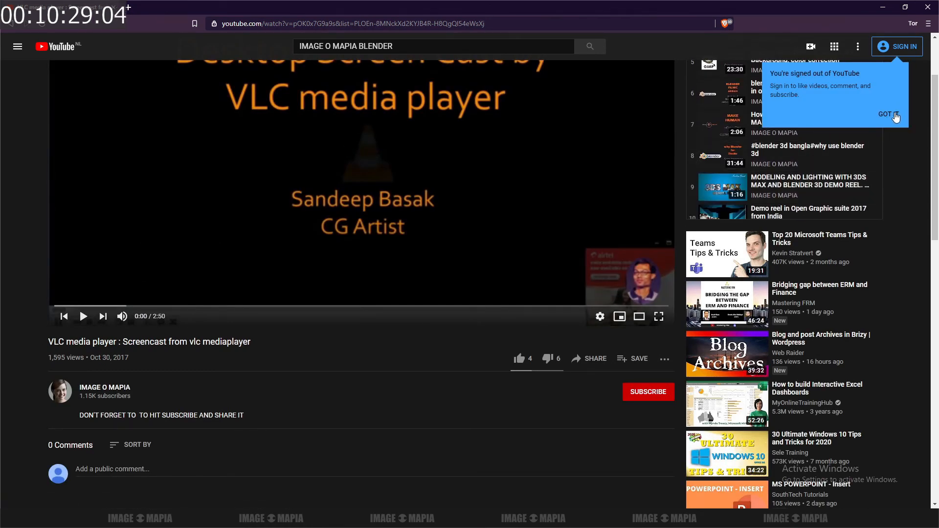
click(892, 115)
scroll(782, 137, up, 1)
scroll(783, 127, up, 2)
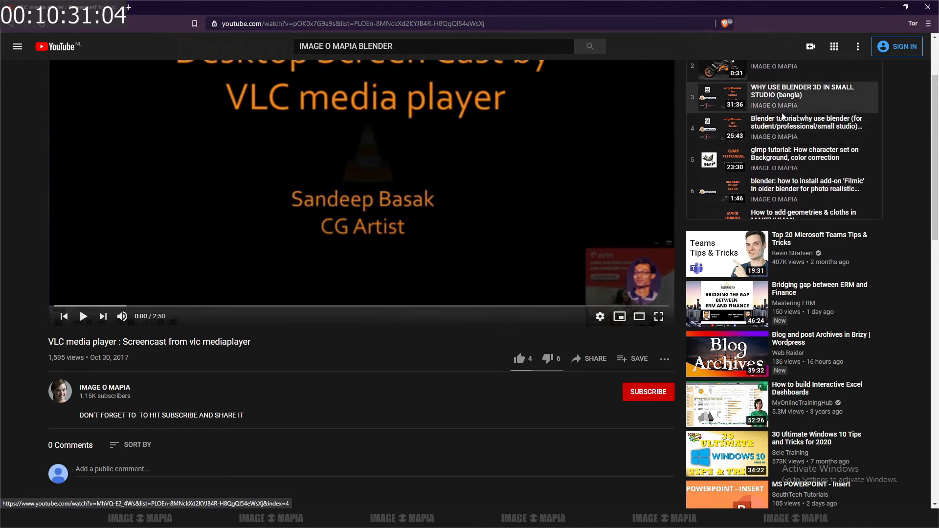
scroll(793, 101, down, 6)
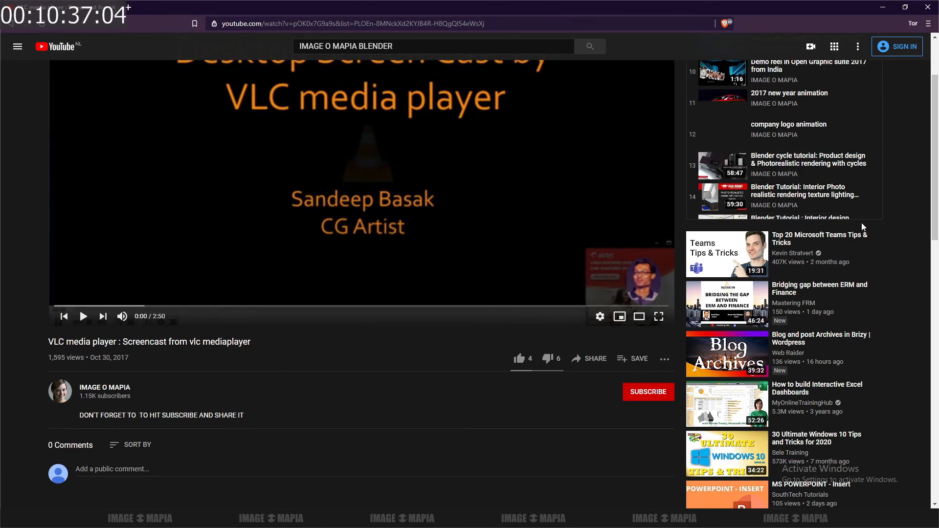
scroll(795, 167, down, 1)
scroll(795, 167, down, 5)
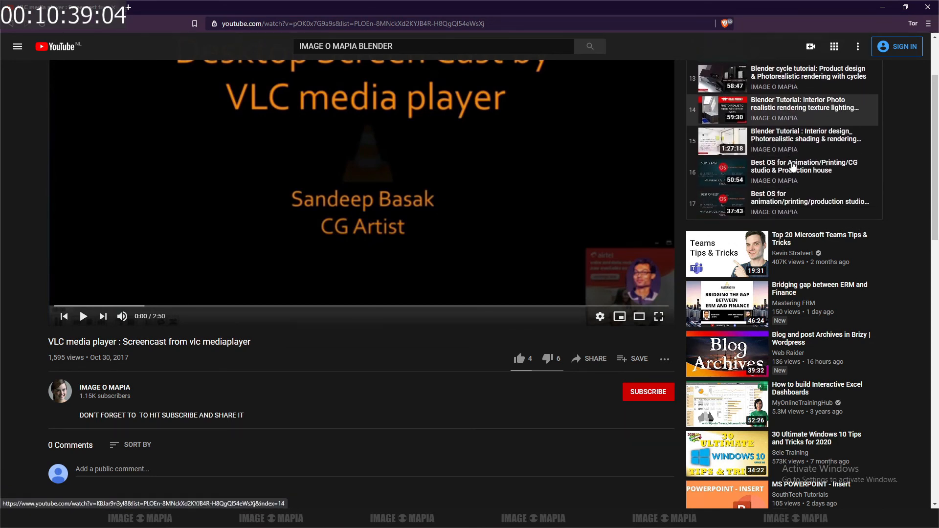
scroll(792, 166, down, 2)
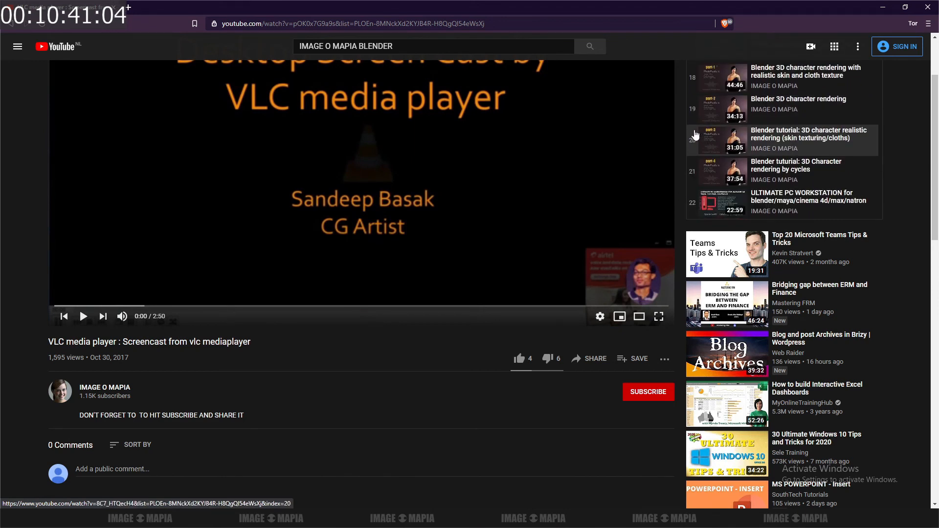
scroll(759, 182, down, 1)
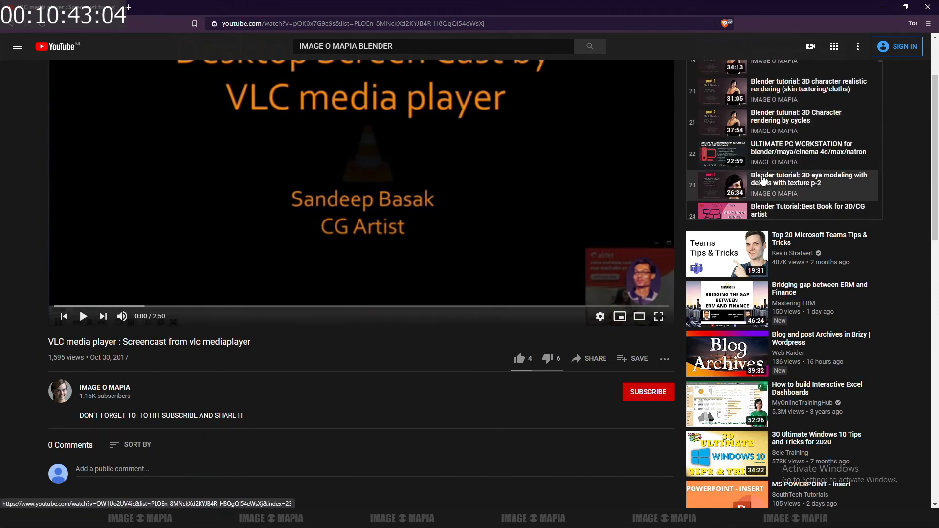
scroll(762, 180, down, 1)
scroll(763, 181, down, 4)
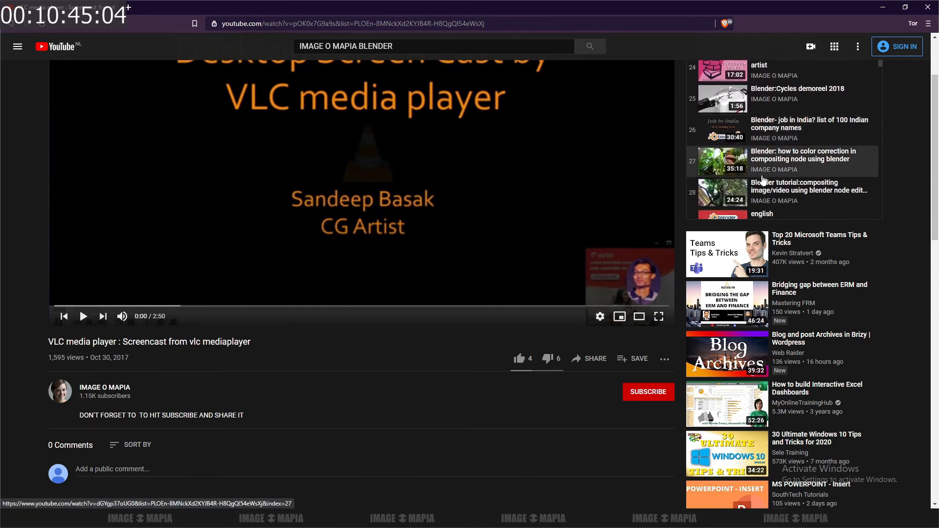
scroll(763, 180, down, 4)
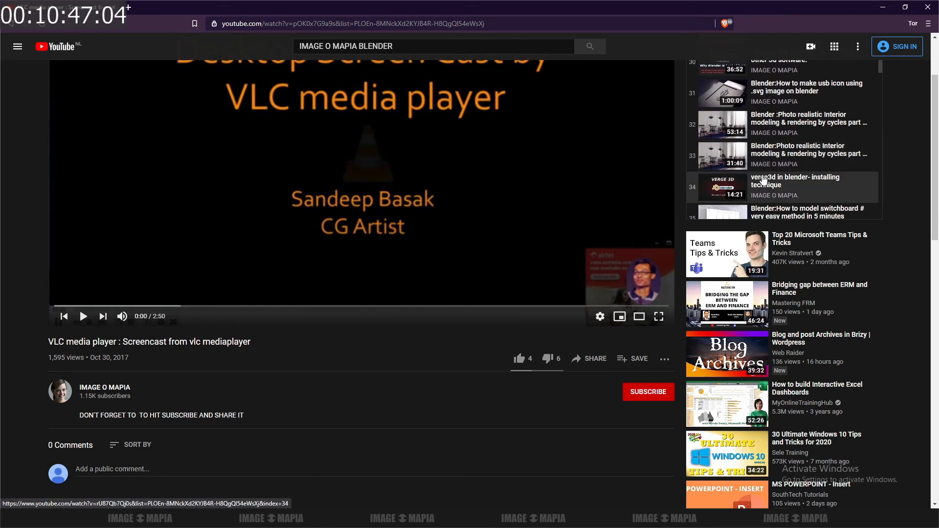
scroll(763, 179, down, 3)
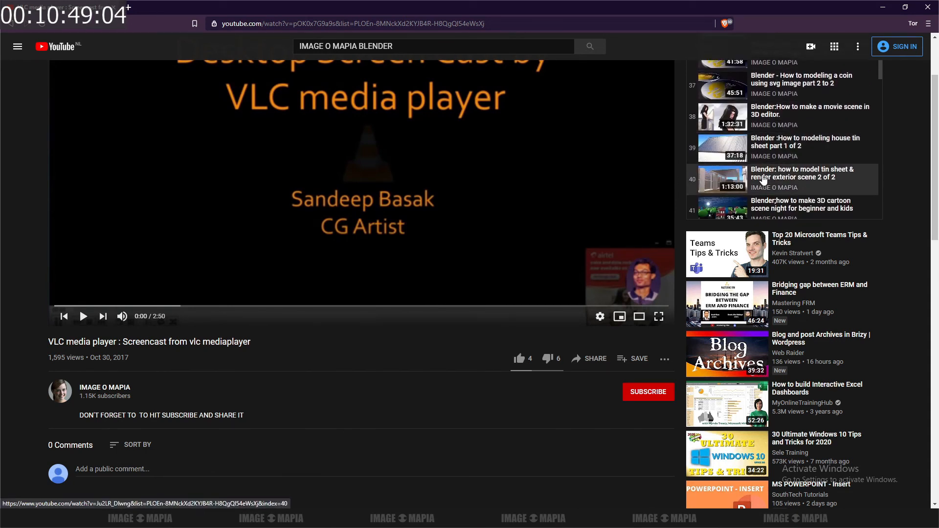
scroll(763, 180, down, 1)
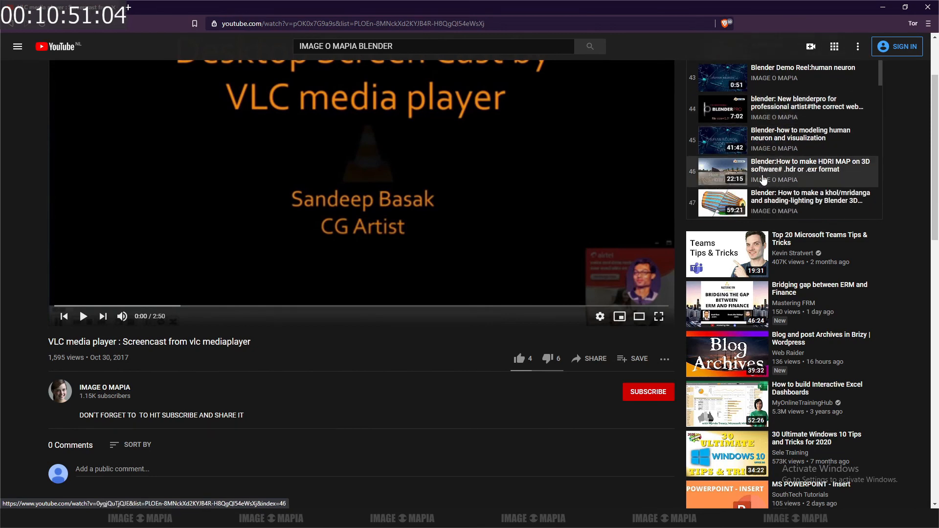
scroll(764, 180, down, 2)
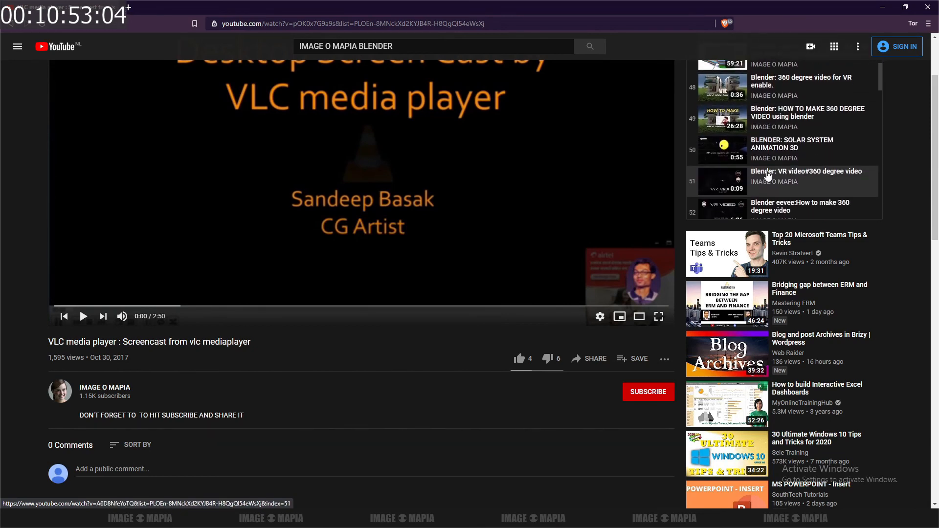
scroll(763, 158, down, 4)
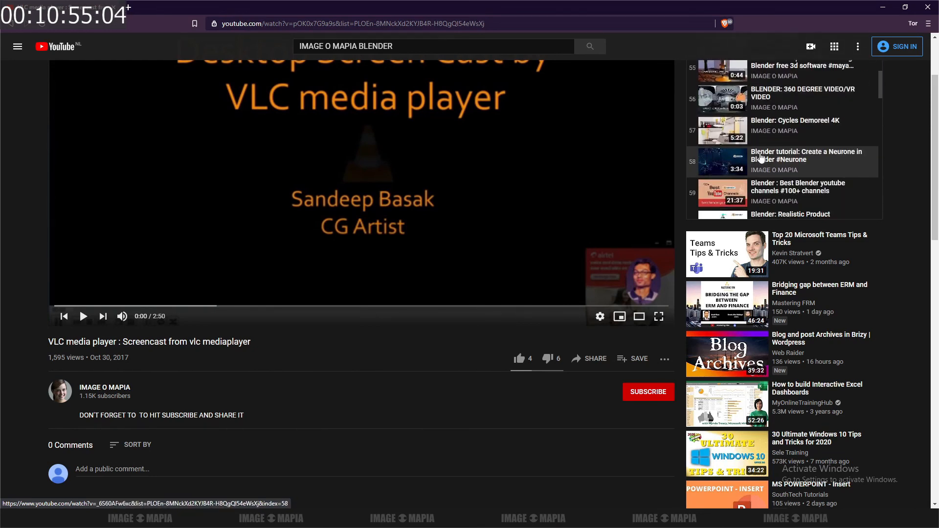
scroll(759, 155, down, 6)
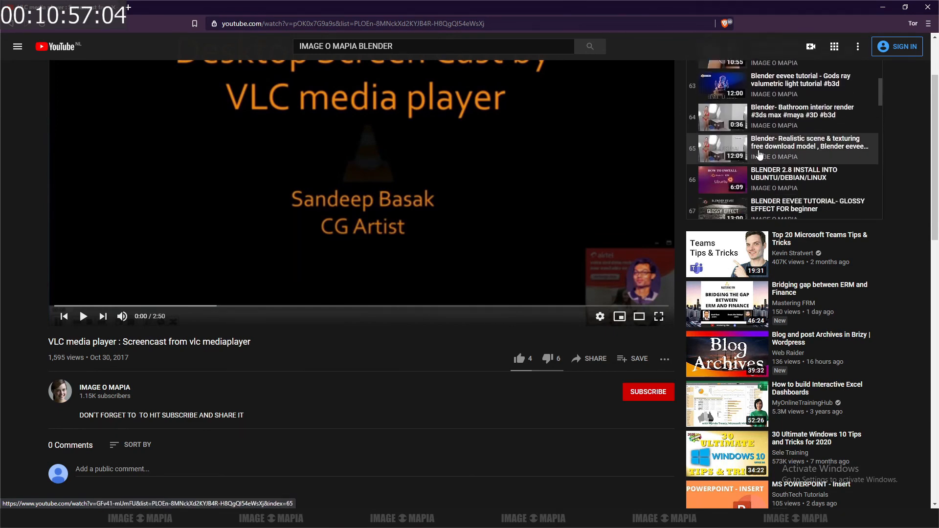
scroll(759, 155, down, 4)
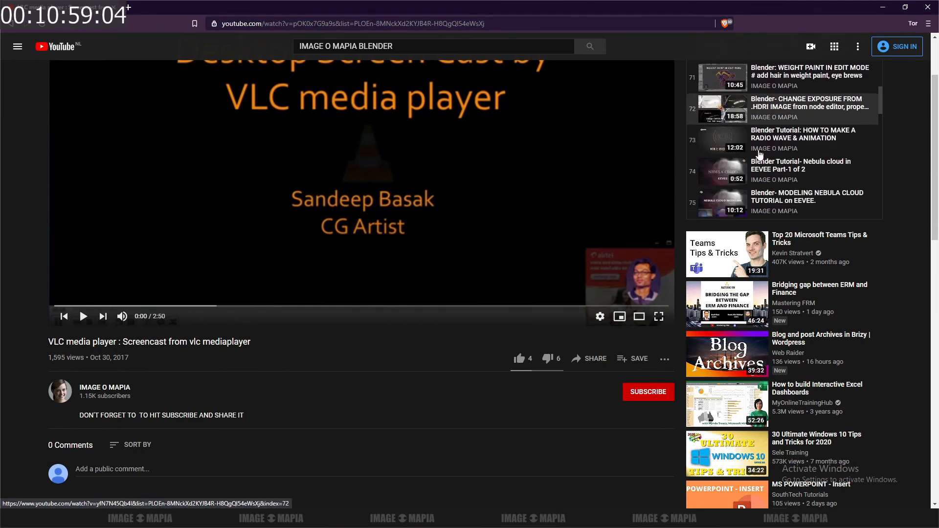
scroll(759, 154, down, 1)
scroll(759, 154, down, 1)
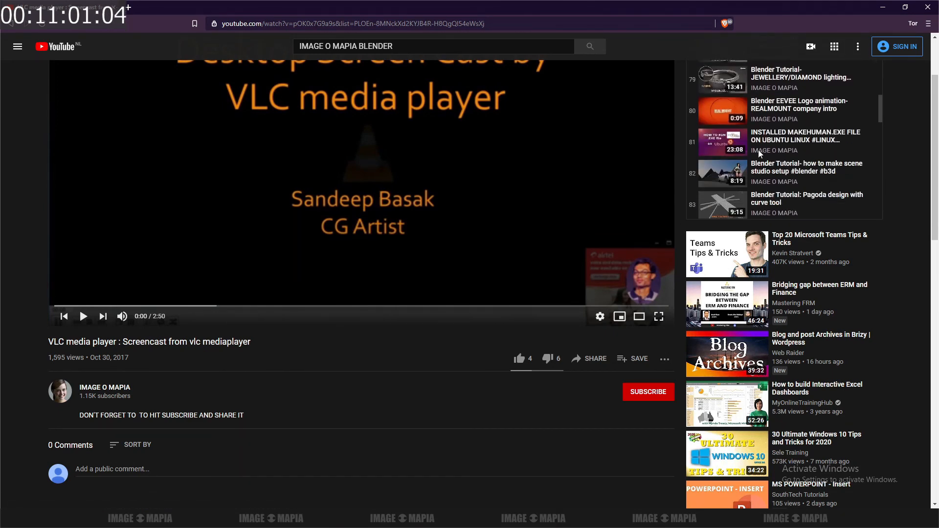
scroll(760, 155, down, 4)
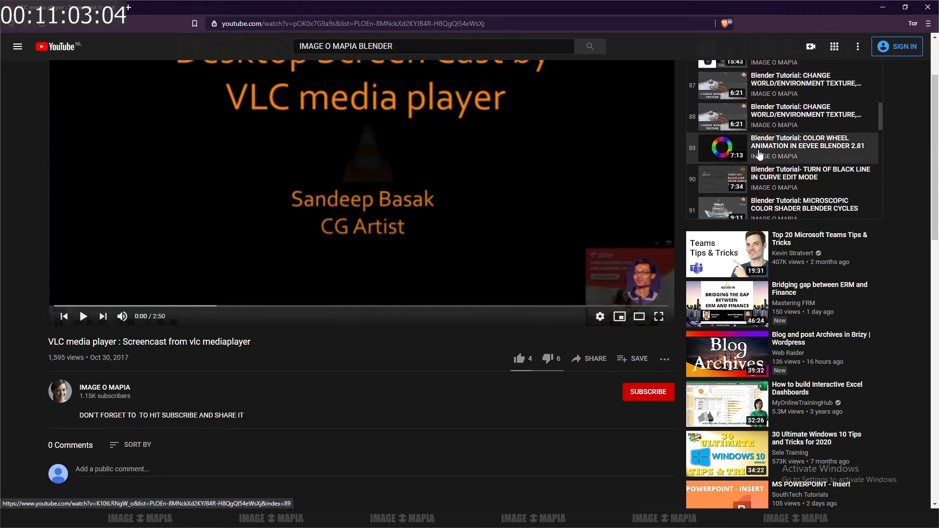
scroll(759, 154, down, 6)
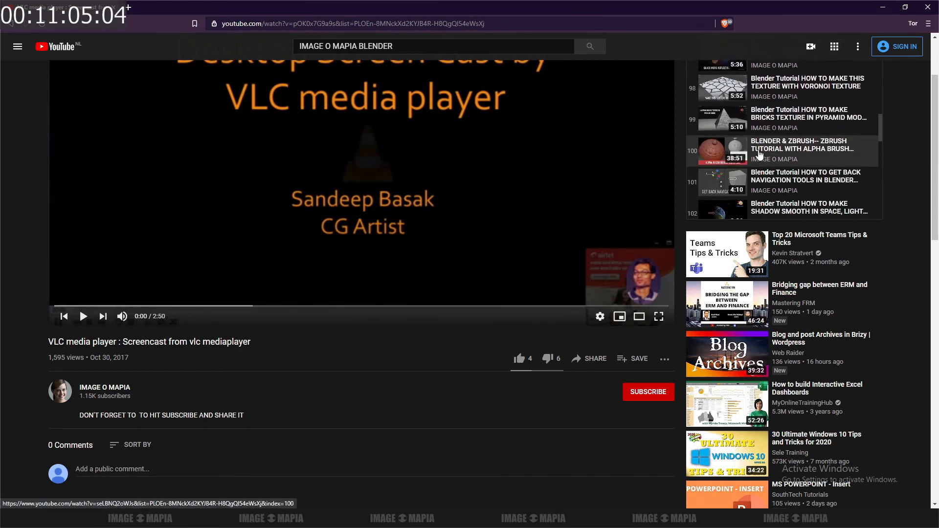
scroll(759, 154, down, 5)
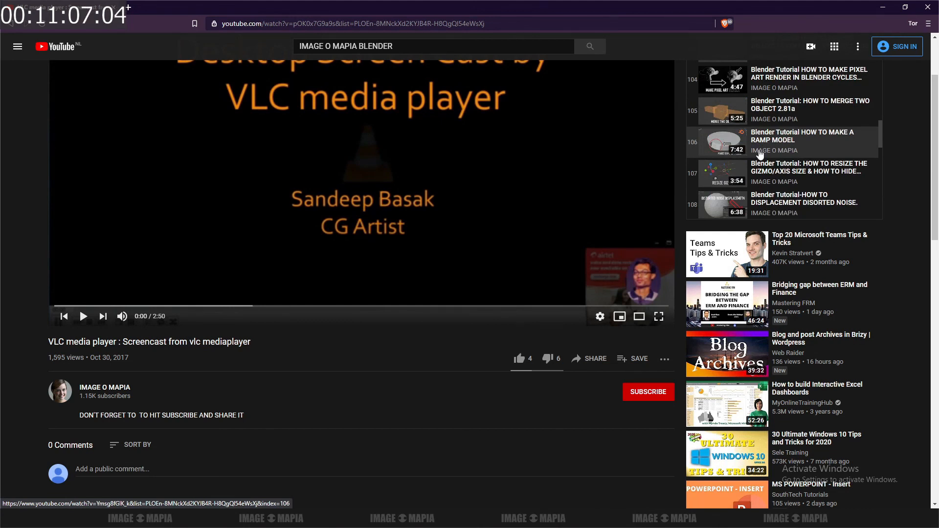
scroll(759, 154, down, 3)
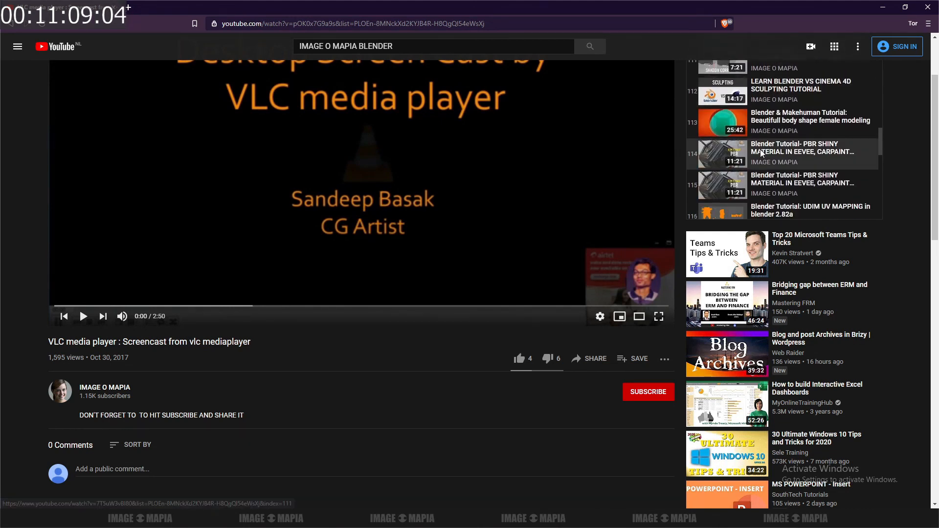
- Return to the notes in Notepad and add "MORE THAN 500+ TUTORIAL ABOUT 3D" as a separate paragraph below the channel instructions
scroll(761, 154, down, 2)
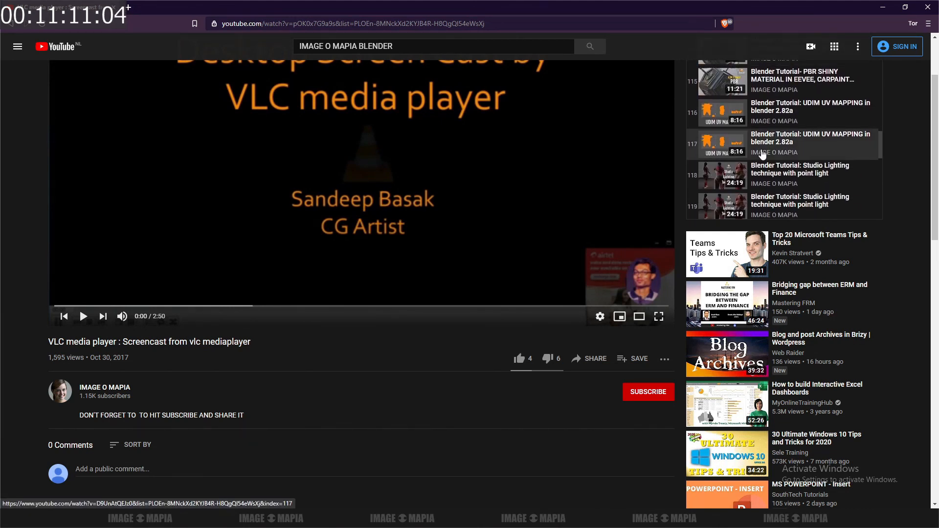
scroll(762, 155, down, 1)
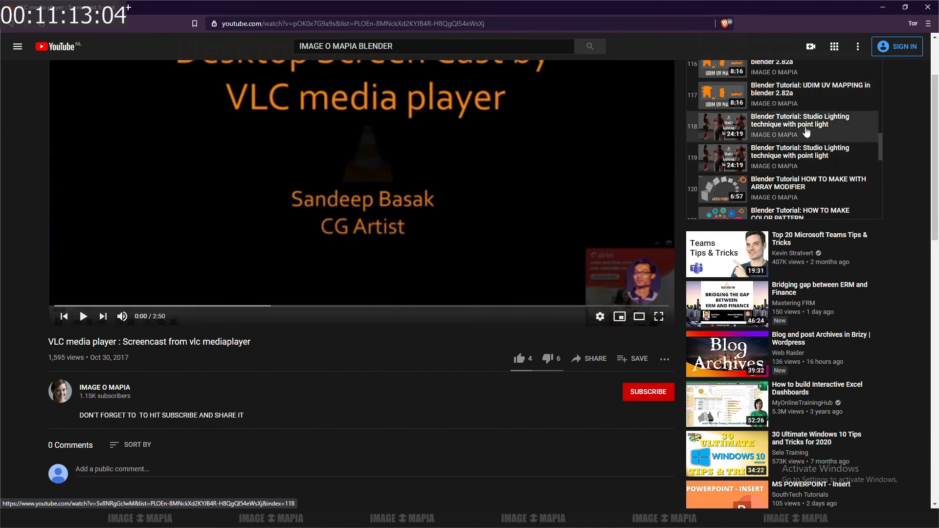
click(733, 519)
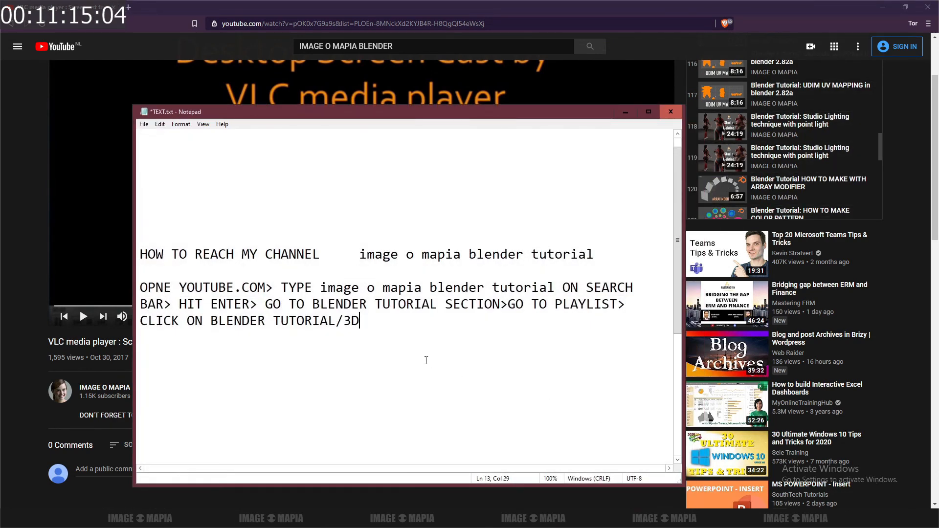
key(Return)
key(Return)
text(MORE THAN)
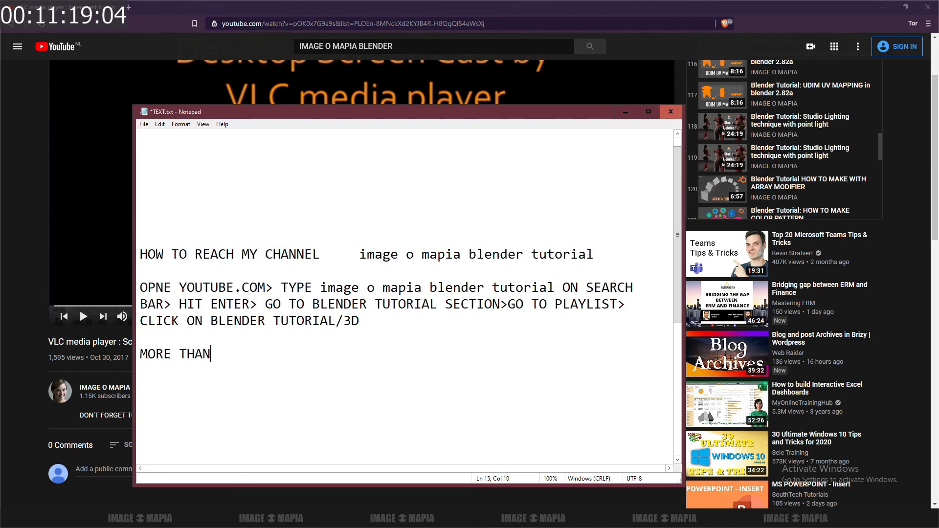
text( 500)
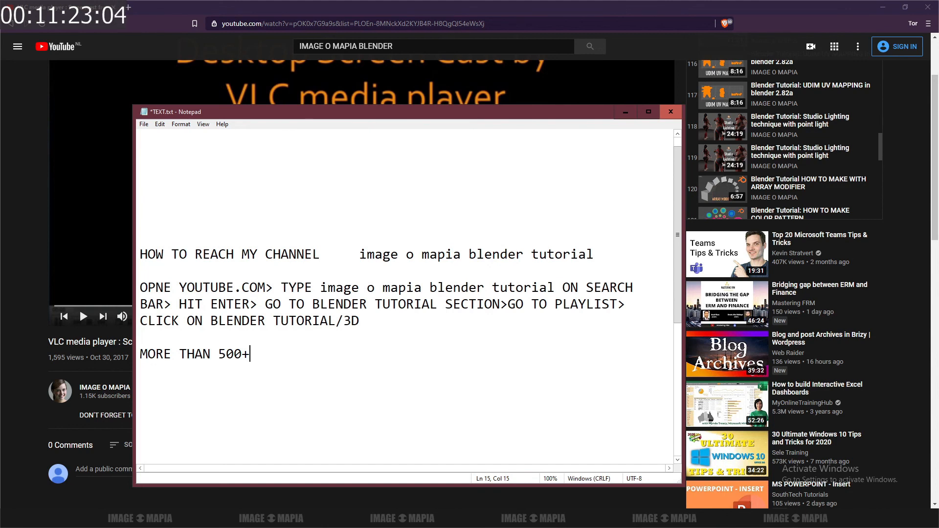
text(+ TUTORIAL)
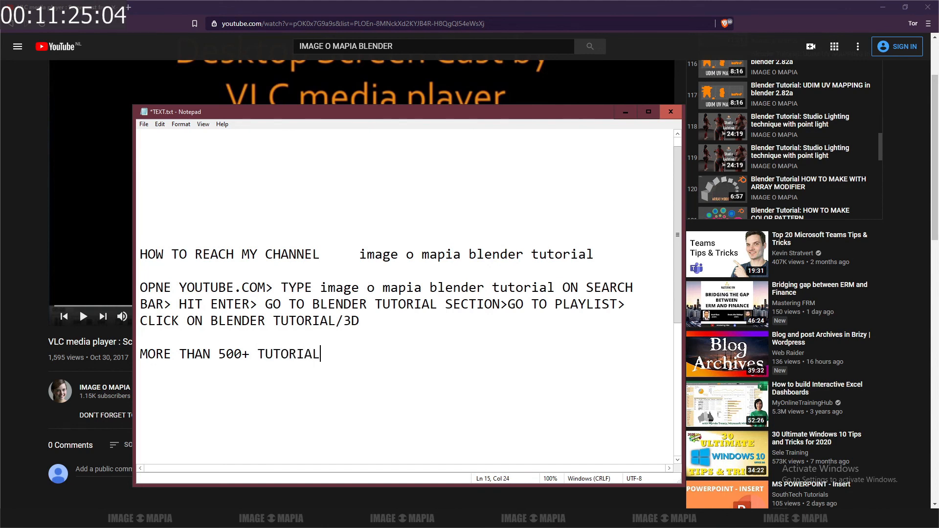
text( ABOUT 3D)
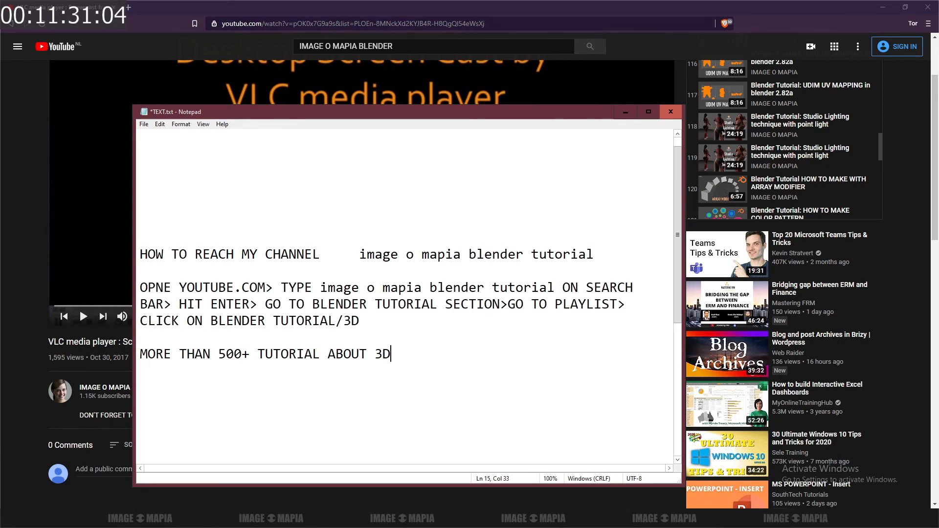
- Move the notes window slightly higher, and start a new paragraph after a blank line below the 500+ tutorial line
key(Return)
key(Return)
drag(337, 120, 319, 91)
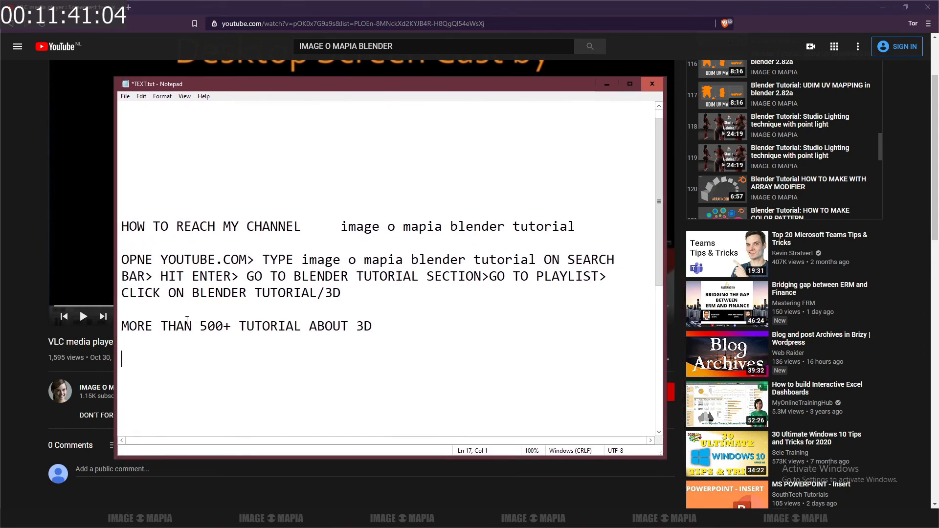
drag(123, 326, 382, 325)
click(383, 325)
key(Return)
key(Return)
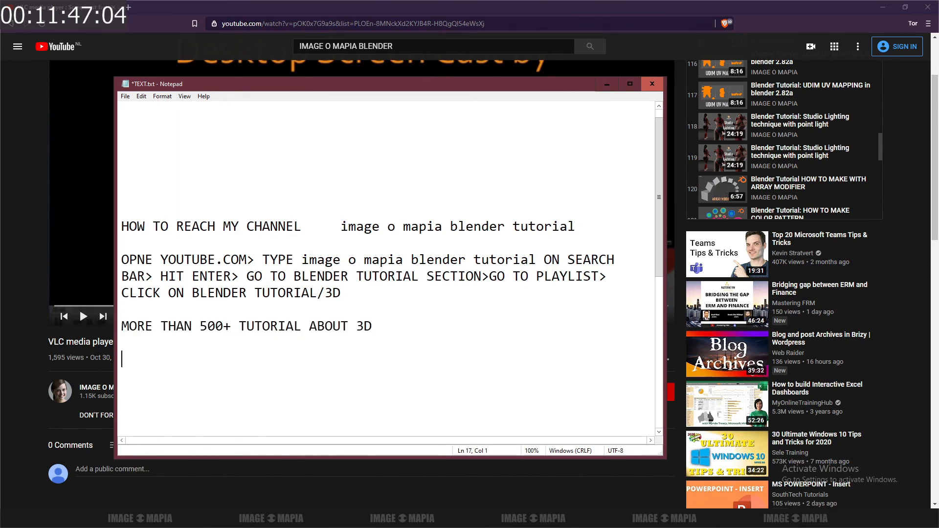